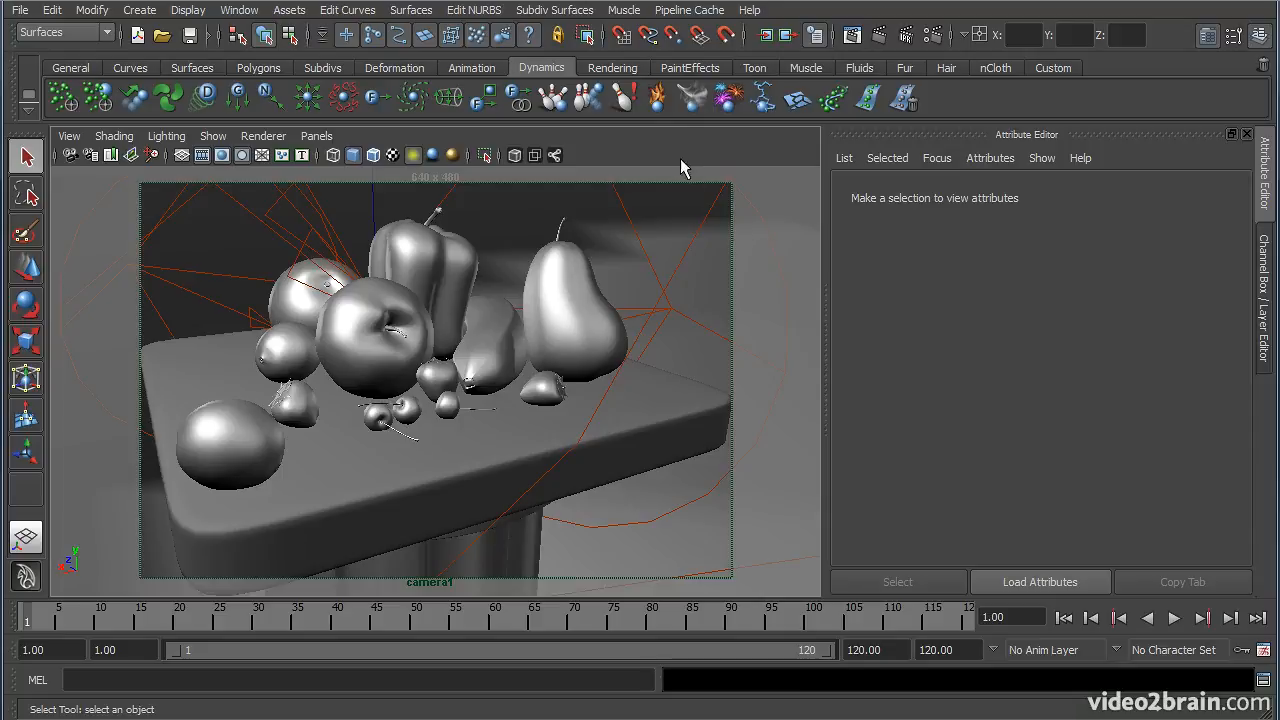
Step: Examine the fruit still life from the perspective and camera1 views, along with its existing render
{"action": "key", "text": "space"}
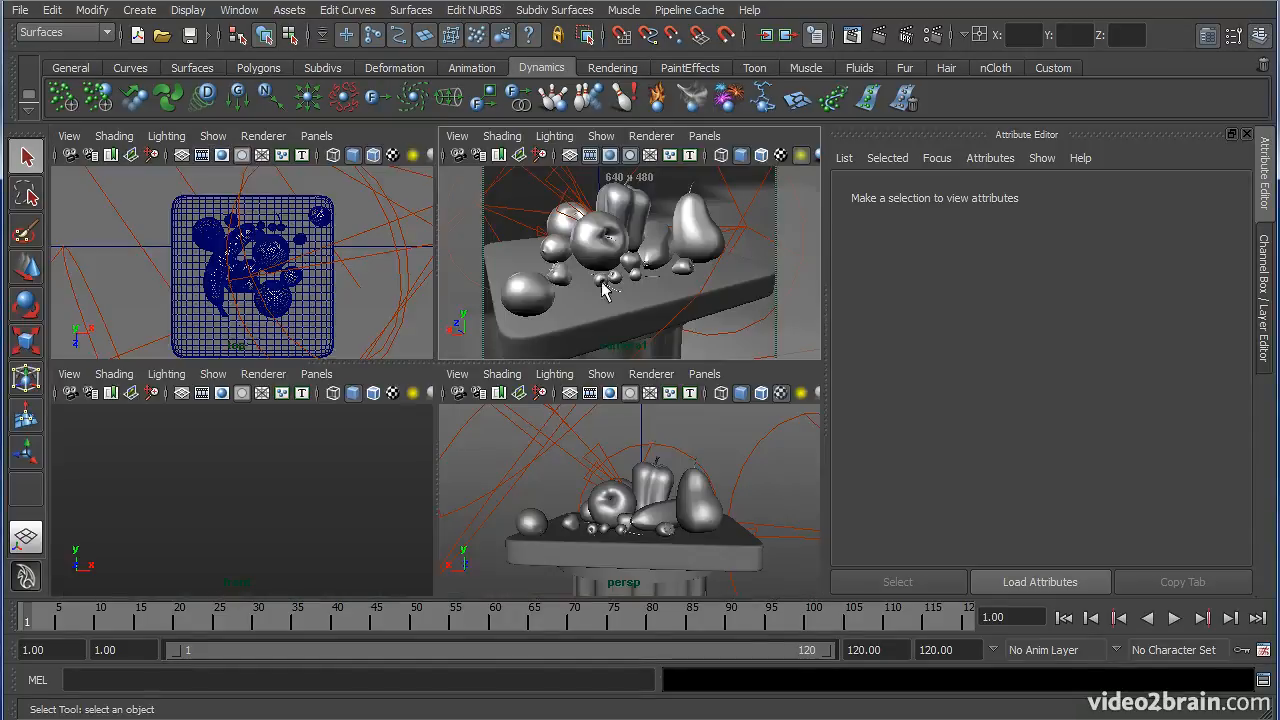
{"action": "key", "text": "space"}
{"action": "left_click_drag", "start_coordinate": [609, 460], "coordinate": [490, 495], "text": "alt"}
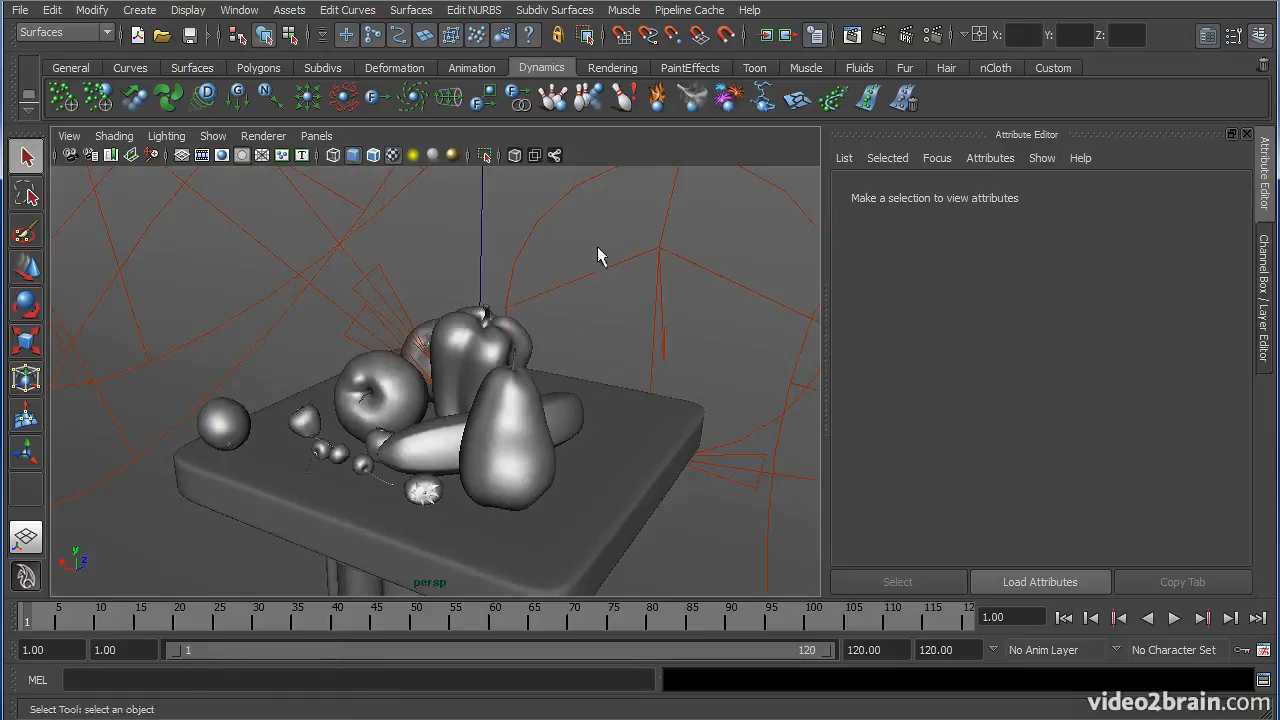
{"action": "key", "text": "space"}
{"action": "key", "text": "space"}
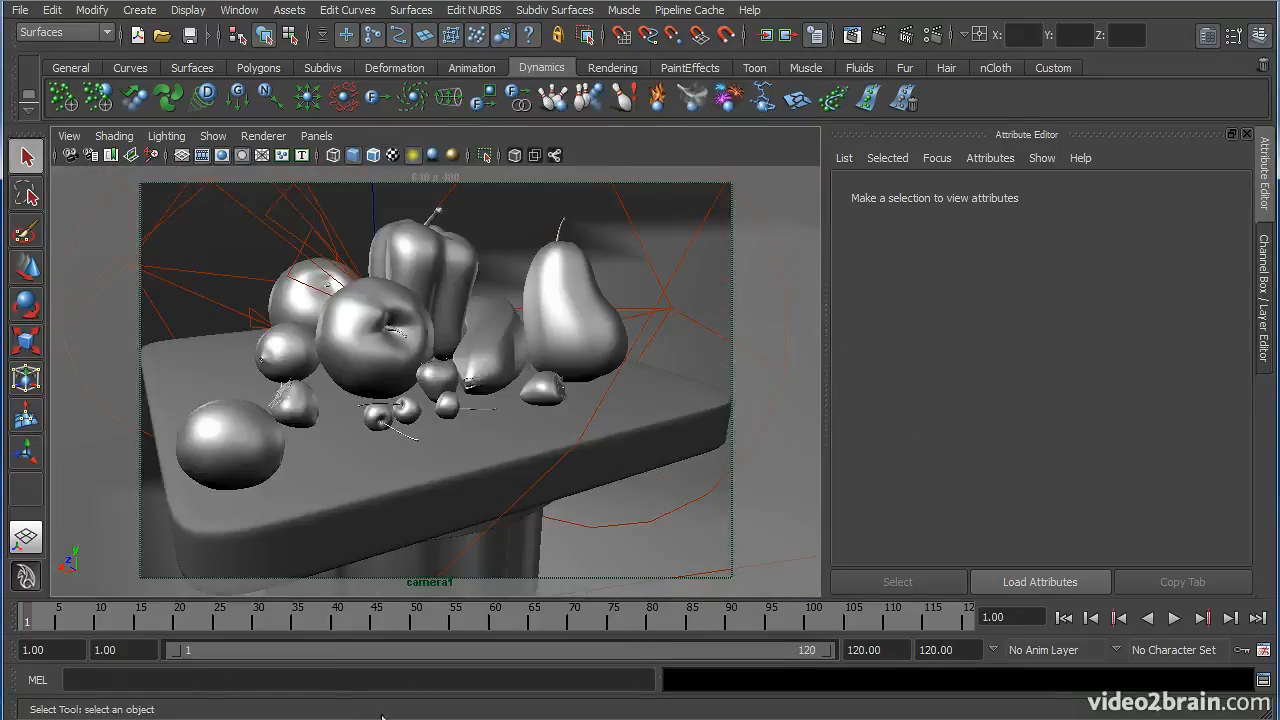
{"action": "left_click", "coordinate": [765, 35]}
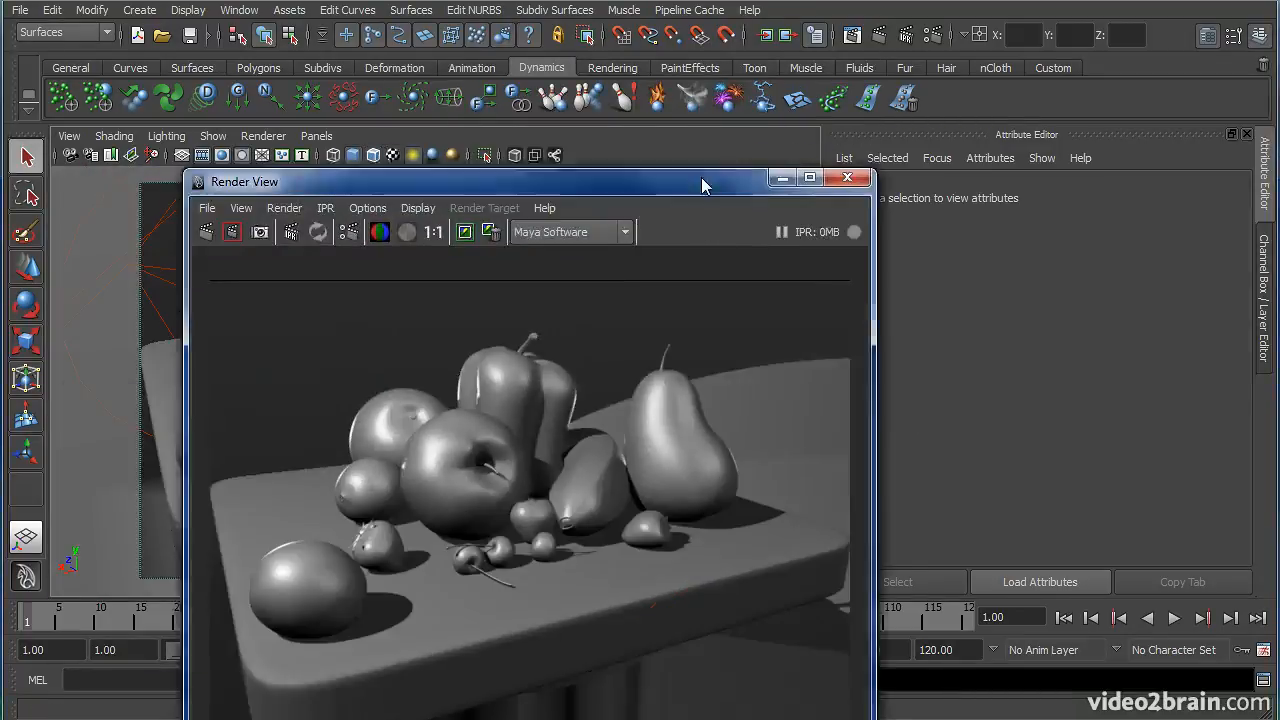
{"action": "left_click_drag", "start_coordinate": [695, 184], "coordinate": [684, 66]}
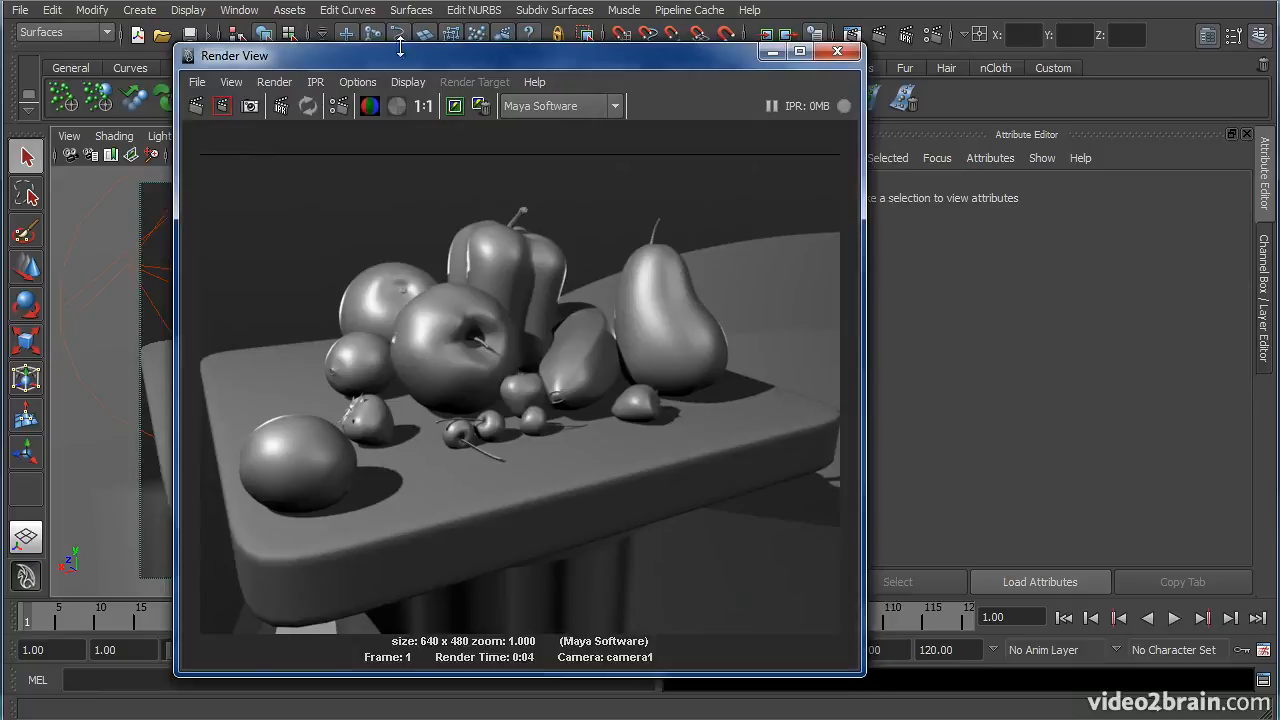
{"action": "left_click_drag", "start_coordinate": [374, 61], "coordinate": [500, 54]}
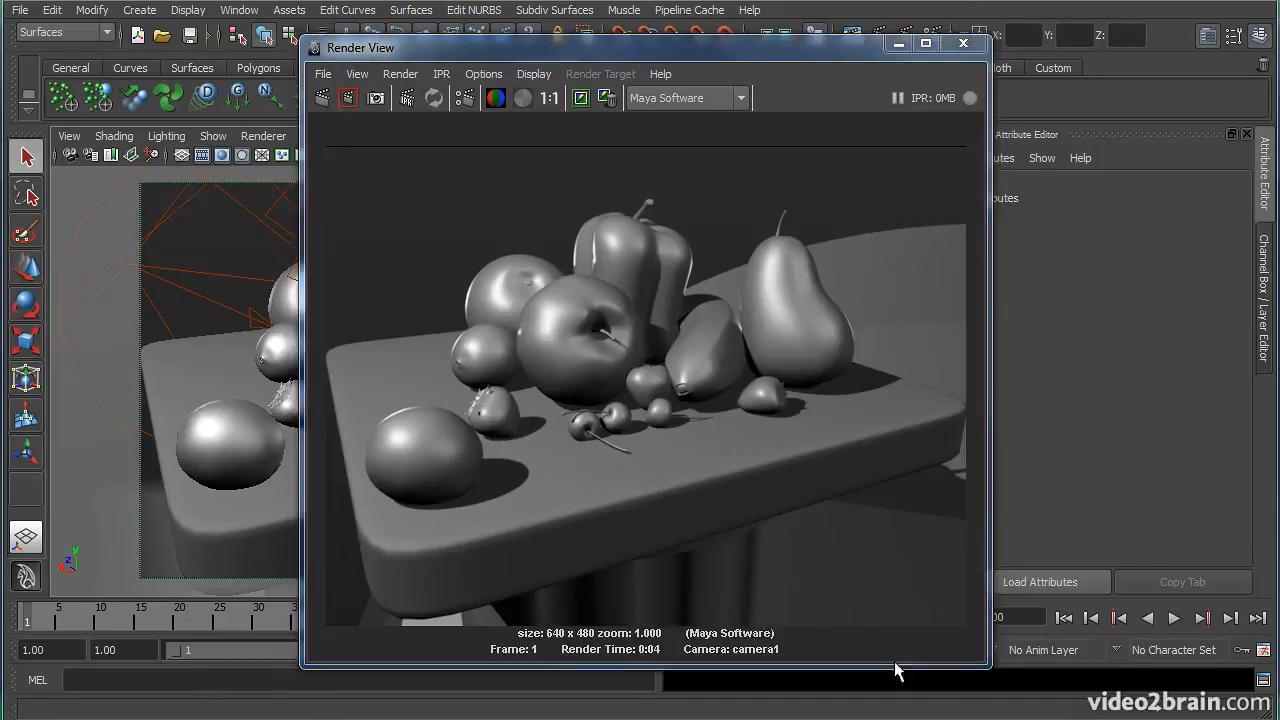
{"action": "left_click_drag", "start_coordinate": [650, 52], "coordinate": [349, 717]}
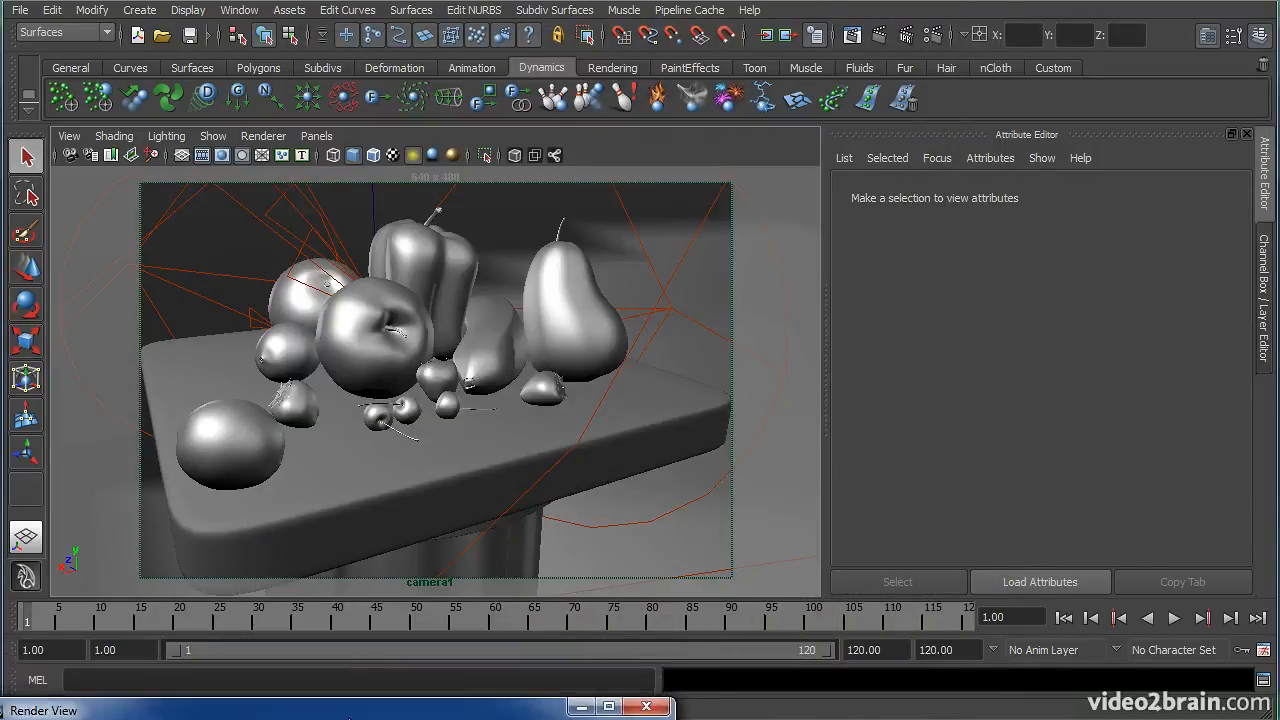
Step: Create a new spot light with default settings while working in the perspective view
{"action": "left_click", "coordinate": [288, 418]}
{"action": "key", "text": "space"}
{"action": "key", "text": "space"}
{"action": "left_click_drag", "start_coordinate": [600, 440], "coordinate": [458, 430], "text": "alt"}
{"action": "key", "text": "space"}
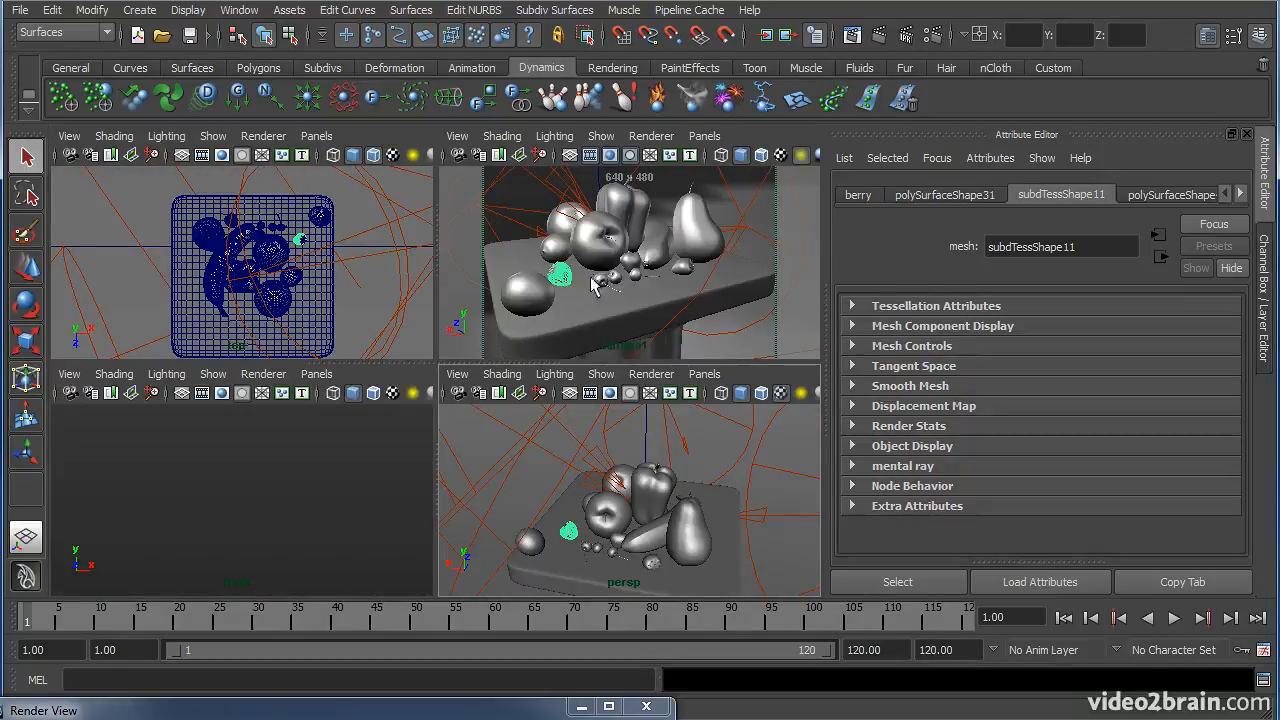
{"action": "key", "text": "space"}
{"action": "left_click_drag", "start_coordinate": [397, 472], "coordinate": [424, 410], "text": "alt"}
{"action": "left_click", "coordinate": [145, 12]}
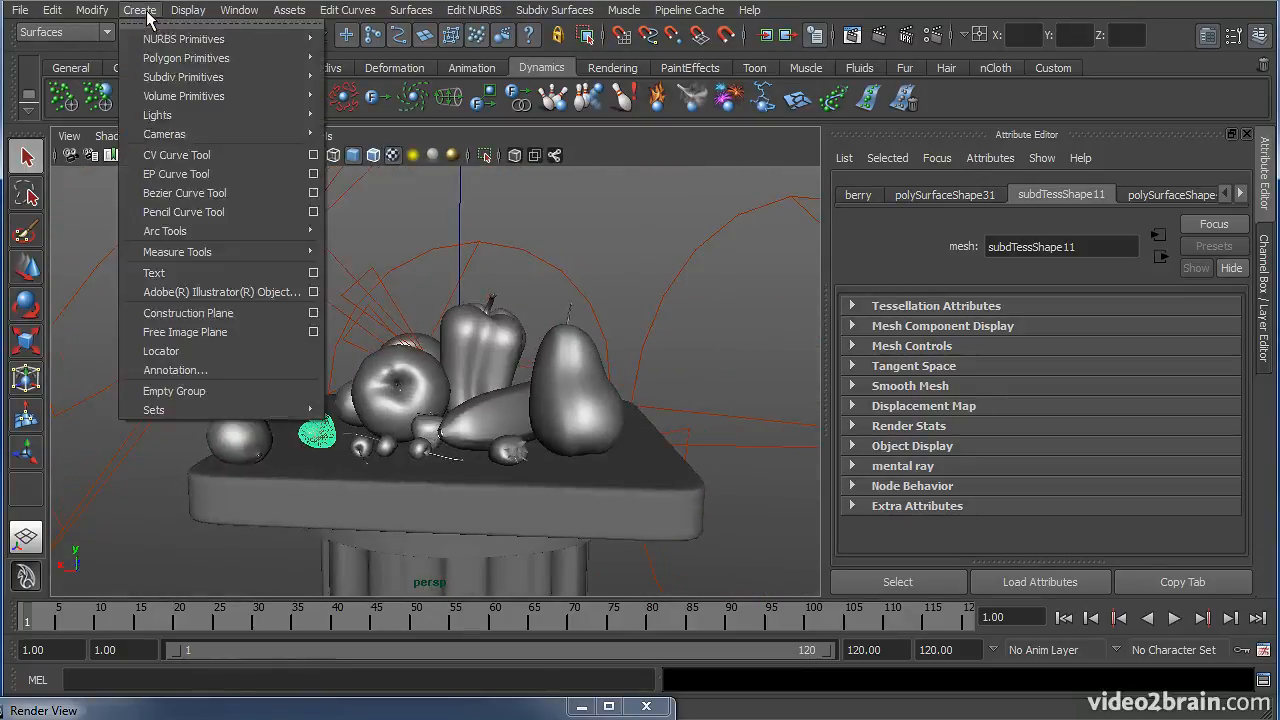
{"action": "mouse_move", "coordinate": [312, 115]}
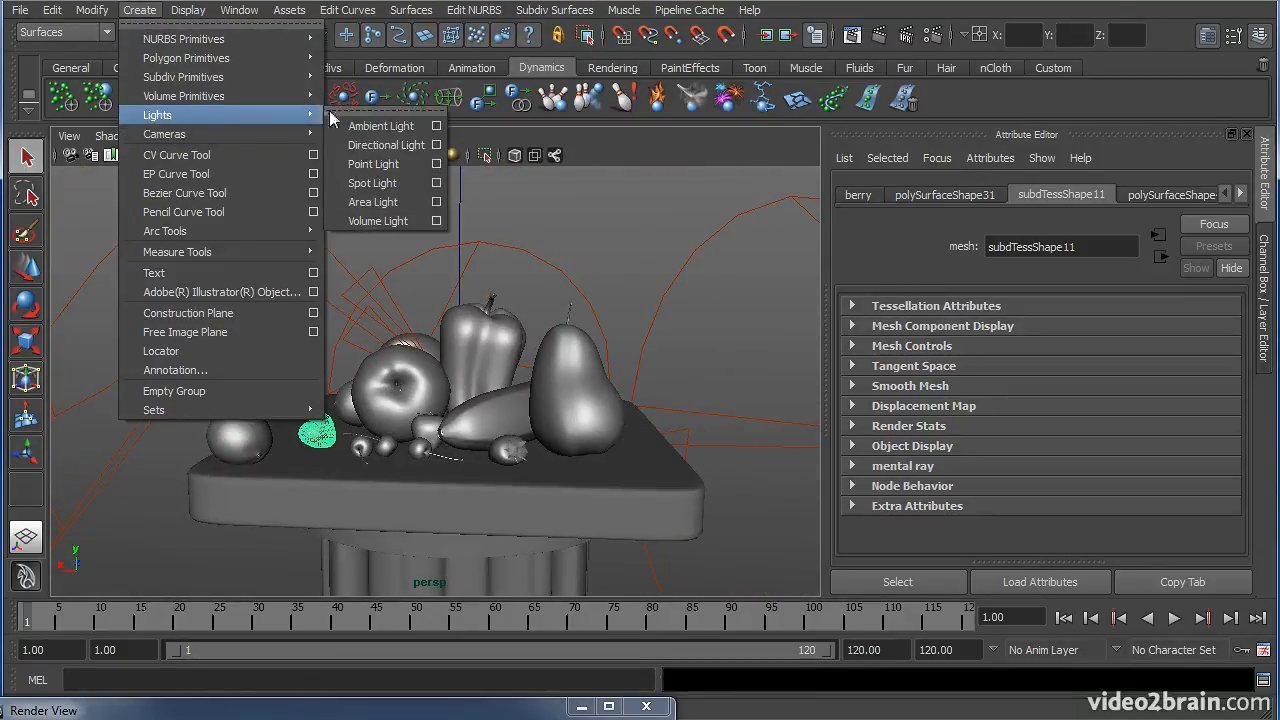
{"action": "left_click", "coordinate": [388, 189]}
Step: Place the new spot light above the pedestal and put its aim point on the fruit table
{"action": "left_click_drag", "start_coordinate": [382, 384], "coordinate": [416, 387], "text": "alt"}
{"action": "right_click_drag", "start_coordinate": [653, 307], "coordinate": [362, 386], "text": "alt"}
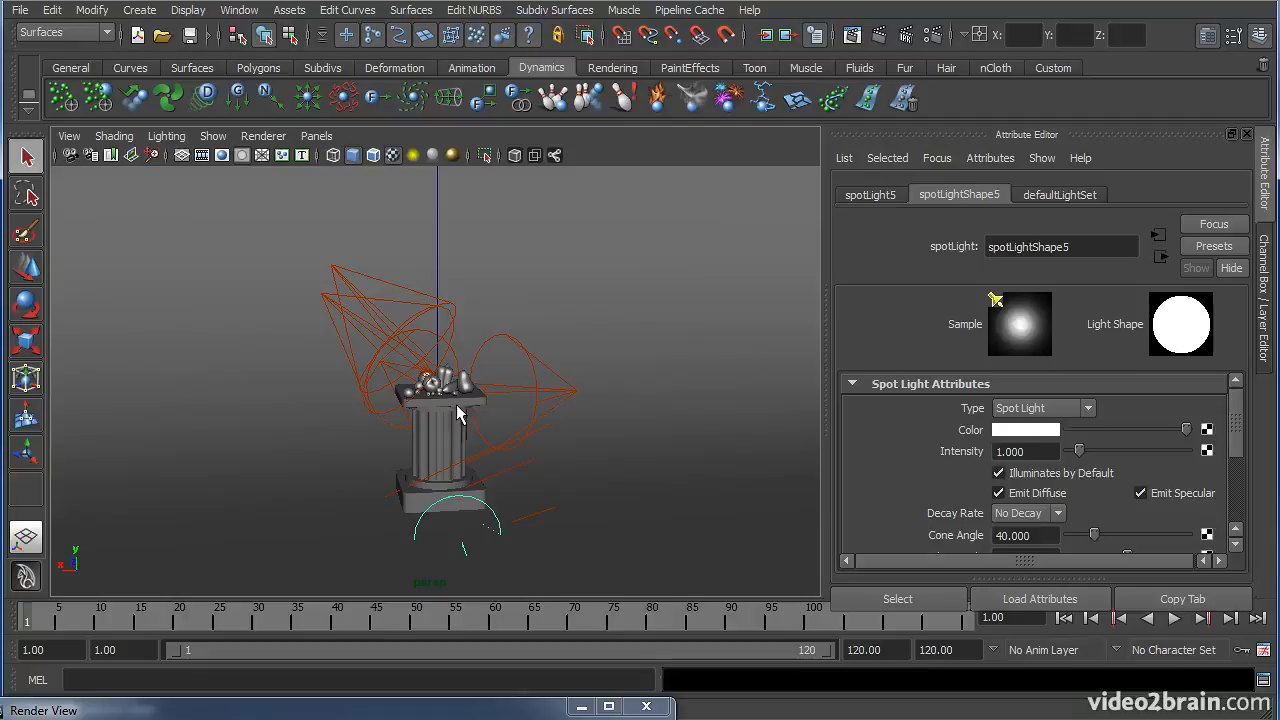
{"action": "key", "text": "w"}
{"action": "left_click_drag", "start_coordinate": [469, 455], "coordinate": [503, 215], "text": "alt"}
{"action": "left_click_drag", "start_coordinate": [590, 208], "coordinate": [470, 240]}
{"action": "left_click_drag", "start_coordinate": [172, 531], "coordinate": [576, 450]}
{"action": "left_click_drag", "start_coordinate": [526, 414], "coordinate": [520, 335]}
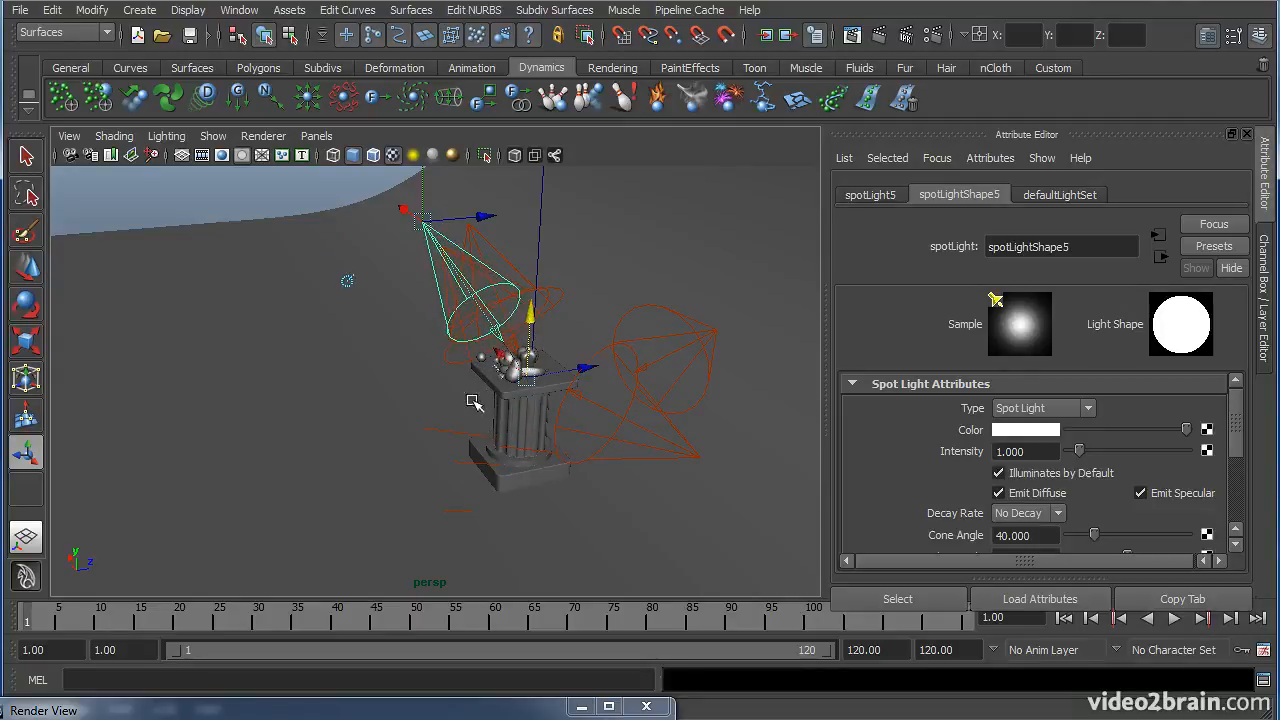
Step: Refine the spot light's aim point so it sits on the strawberry beside the round fruit at the table's corner
{"action": "right_click_drag", "start_coordinate": [441, 388], "coordinate": [731, 357], "text": "alt"}
{"action": "right_click_drag", "start_coordinate": [400, 400], "coordinate": [543, 403], "text": "alt"}
{"action": "middle_click_drag", "start_coordinate": [543, 403], "coordinate": [349, 532], "text": "alt"}
{"action": "left_click_drag", "start_coordinate": [412, 480], "coordinate": [546, 458], "text": "alt"}
{"action": "left_click_drag", "start_coordinate": [469, 455], "coordinate": [378, 430]}
{"action": "left_click_drag", "start_coordinate": [418, 448], "coordinate": [657, 460], "text": "alt"}
{"action": "left_click_drag", "start_coordinate": [280, 475], "coordinate": [339, 474]}
{"action": "left_click_drag", "start_coordinate": [398, 438], "coordinate": [396, 396]}
{"action": "mouse_move", "coordinate": [451, 479]}
{"action": "left_mouse_down", "text": "alt"}
{"action": "mouse_move", "coordinate": [394, 495]}
{"action": "mouse_move", "coordinate": [334, 479]}
{"action": "mouse_move", "coordinate": [354, 445]}
{"action": "mouse_move", "coordinate": [445, 466]}
{"action": "left_mouse_up", "text": "alt"}
{"action": "scroll", "coordinate": [396, 450], "scroll_direction": "up", "scroll_amount": 1}
{"action": "left_click_drag", "start_coordinate": [349, 414], "coordinate": [366, 420]}
Step: Lower the spot light to a shallow angle and pull it farther back from the pedestal
{"action": "right_click_drag", "start_coordinate": [512, 427], "coordinate": [494, 348], "text": "alt"}
{"action": "left_click_drag", "start_coordinate": [498, 219], "coordinate": [574, 240]}
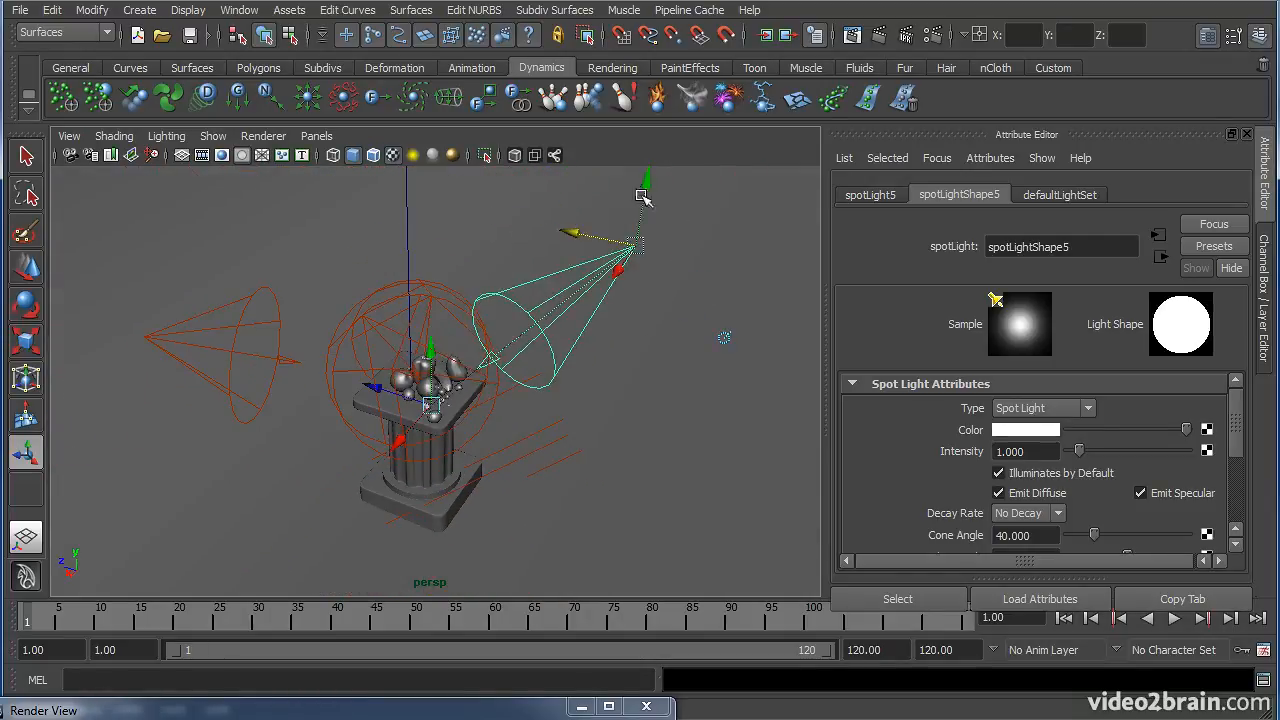
{"action": "left_click_drag", "start_coordinate": [646, 178], "coordinate": [681, 299]}
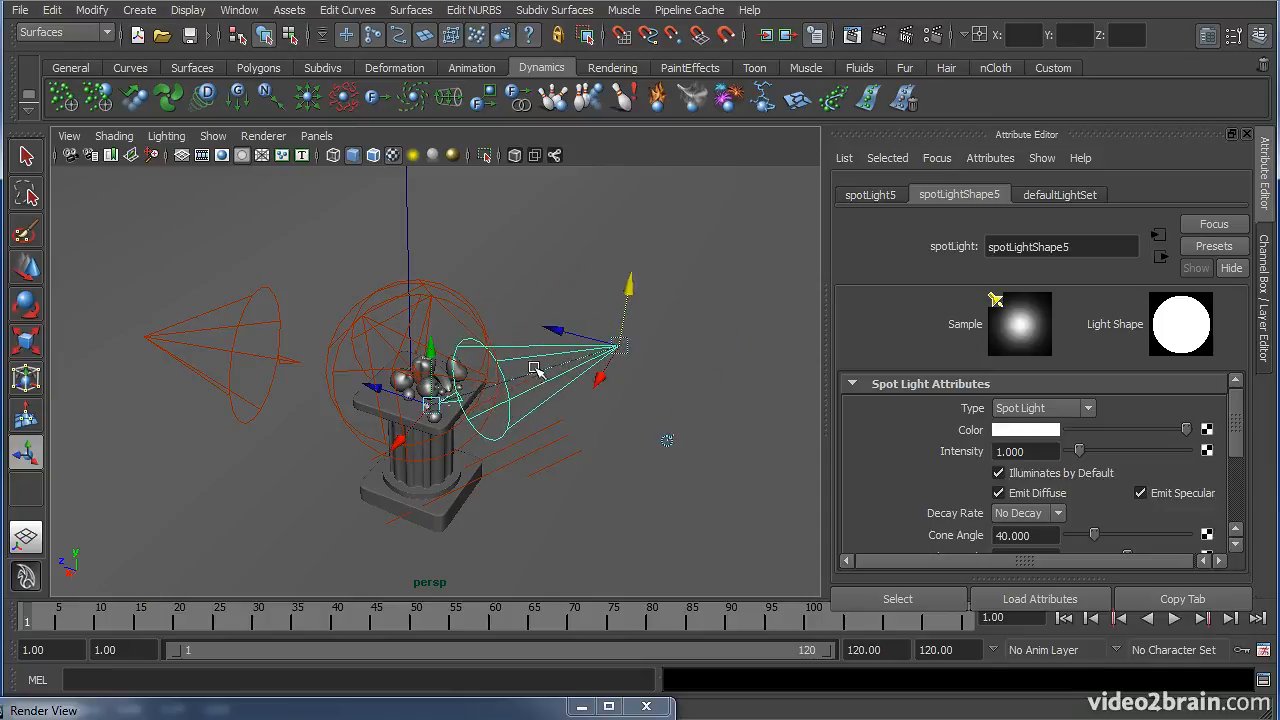
{"action": "left_click_drag", "start_coordinate": [551, 332], "coordinate": [607, 347]}
{"action": "left_click_drag", "start_coordinate": [692, 301], "coordinate": [689, 310]}
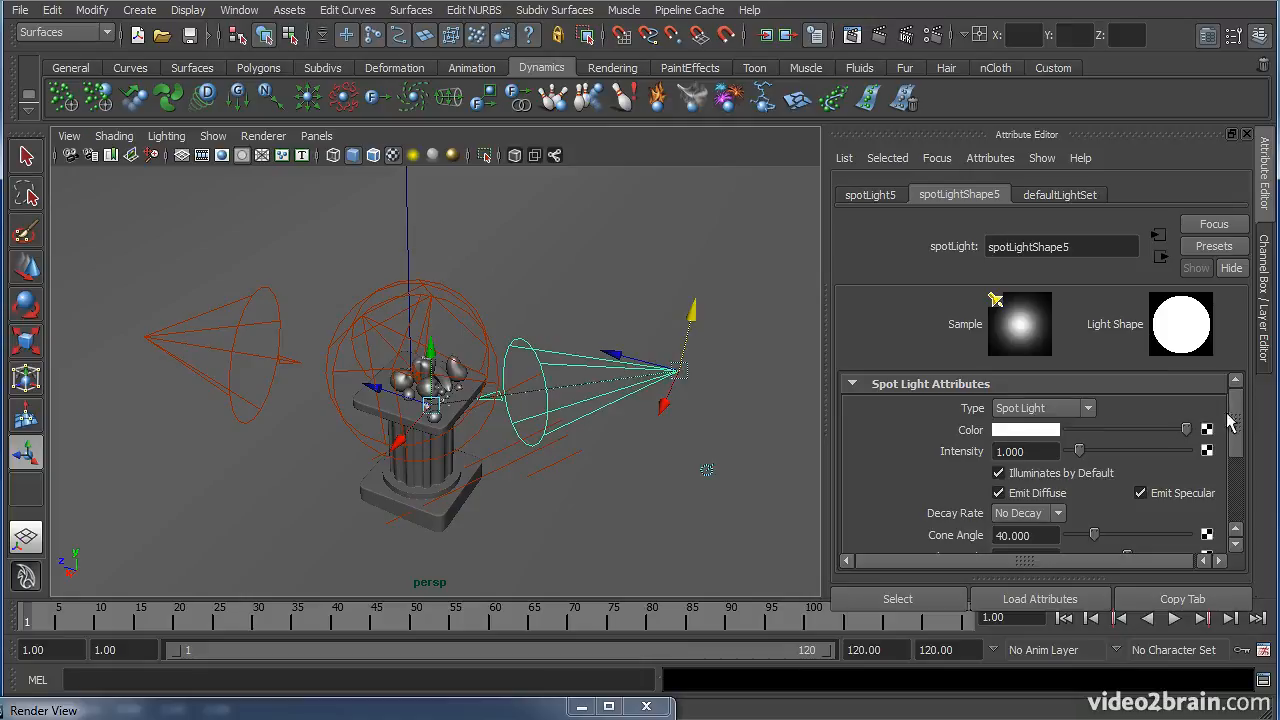
Step: Set the spot light's cone angle to 25
{"action": "scroll", "coordinate": [1078, 478], "scroll_direction": "down", "scroll_amount": 2}
{"action": "left_click", "coordinate": [1057, 489]}
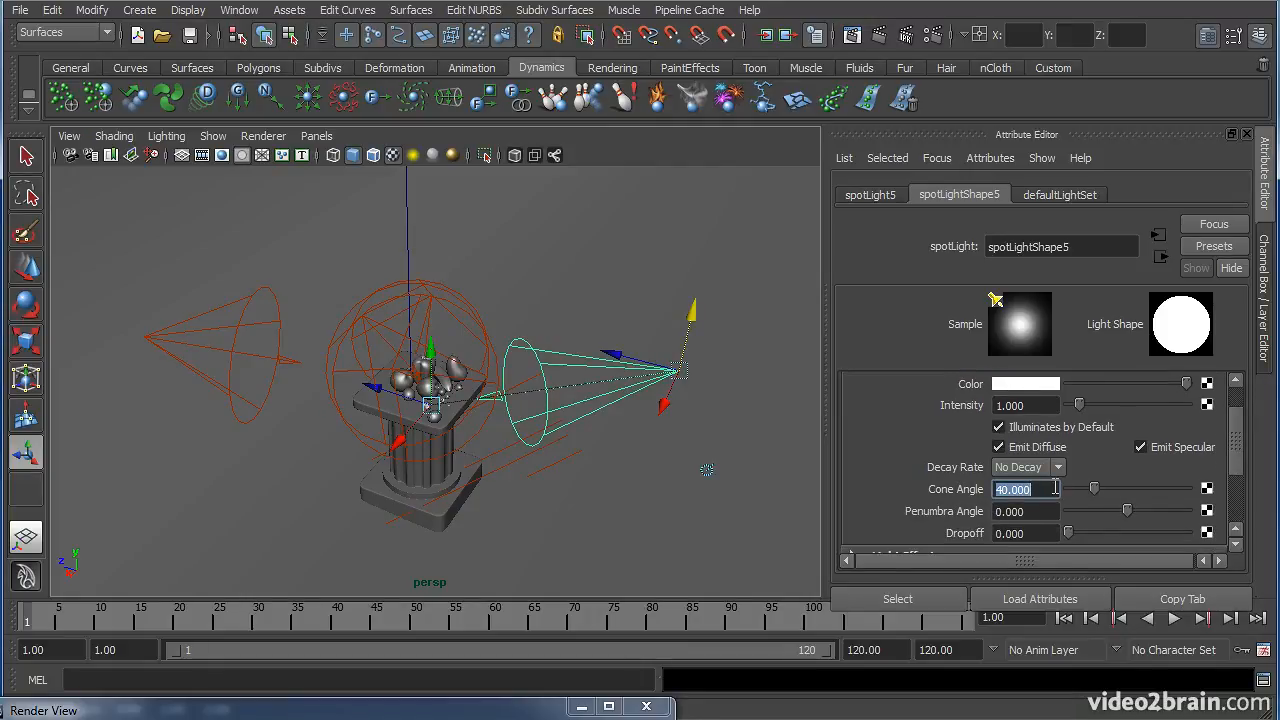
{"action": "type", "text": "25"}
{"action": "key", "text": "Return"}
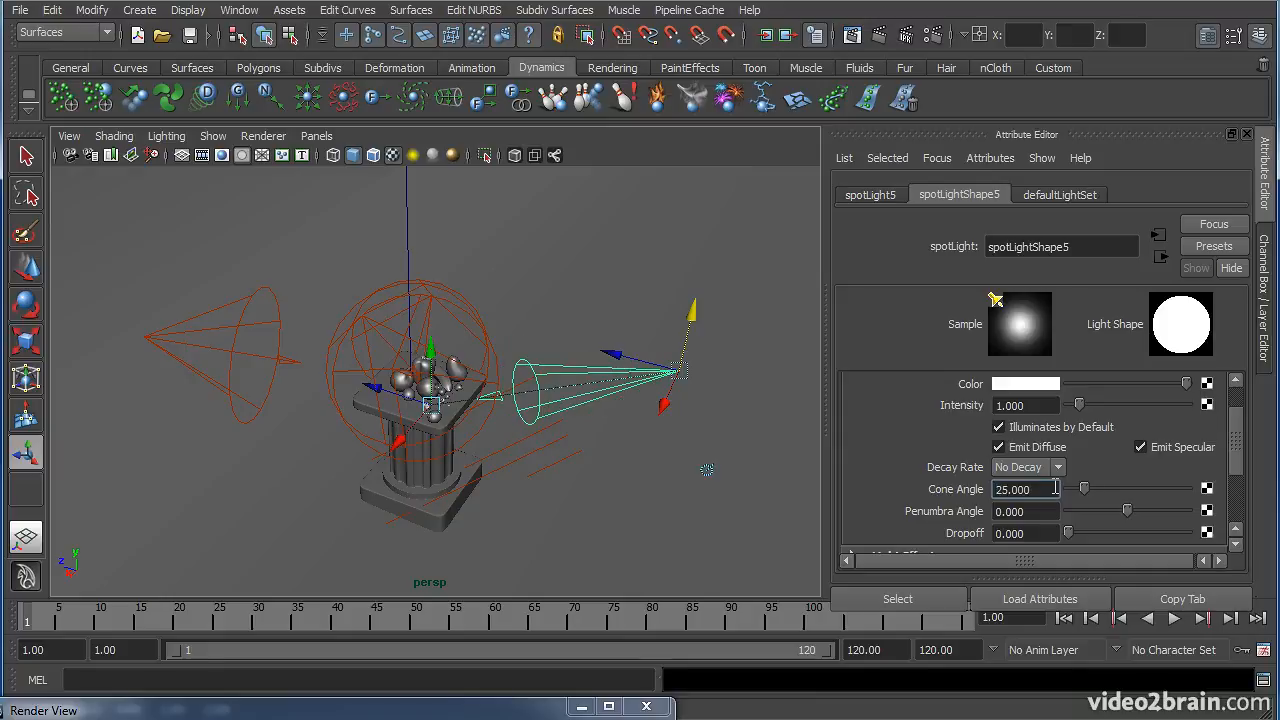
Step: Keep the existing render for comparison and re-render the camera1 view with the new spot light
{"action": "right_click_drag", "start_coordinate": [330, 428], "coordinate": [467, 440], "text": "alt"}
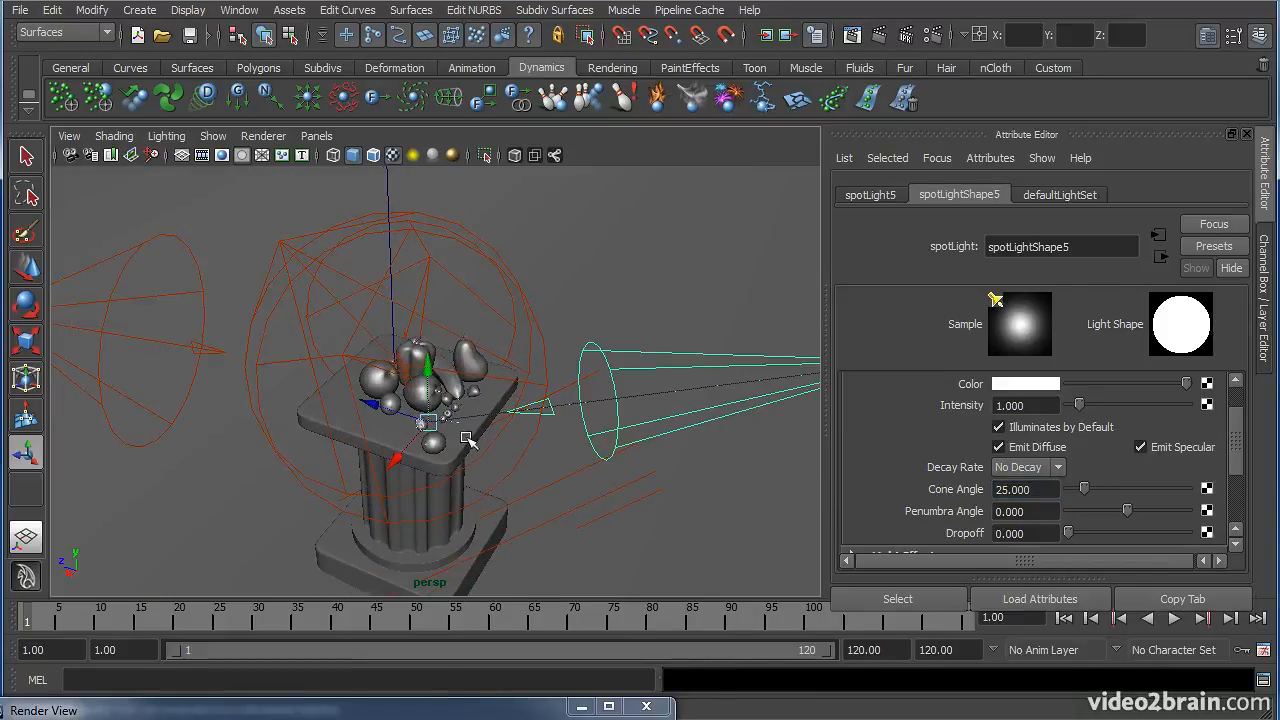
{"action": "double_click", "coordinate": [452, 712]}
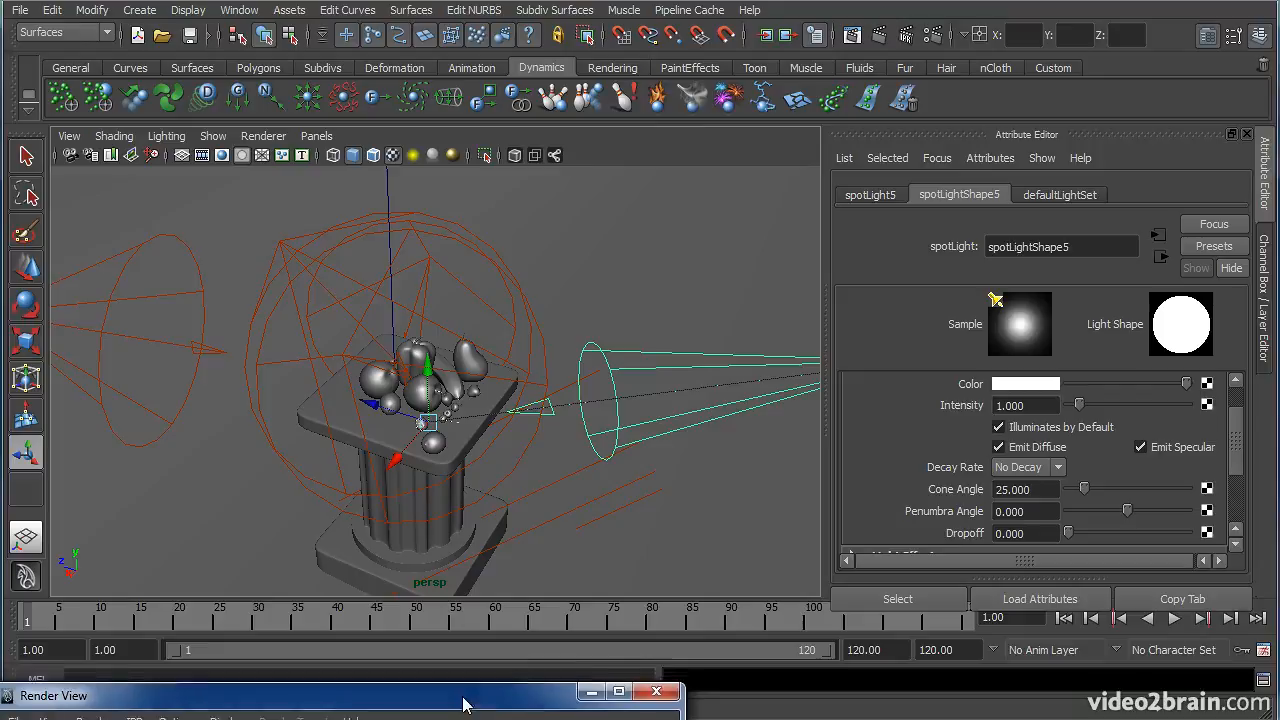
{"action": "left_click", "coordinate": [507, 87]}
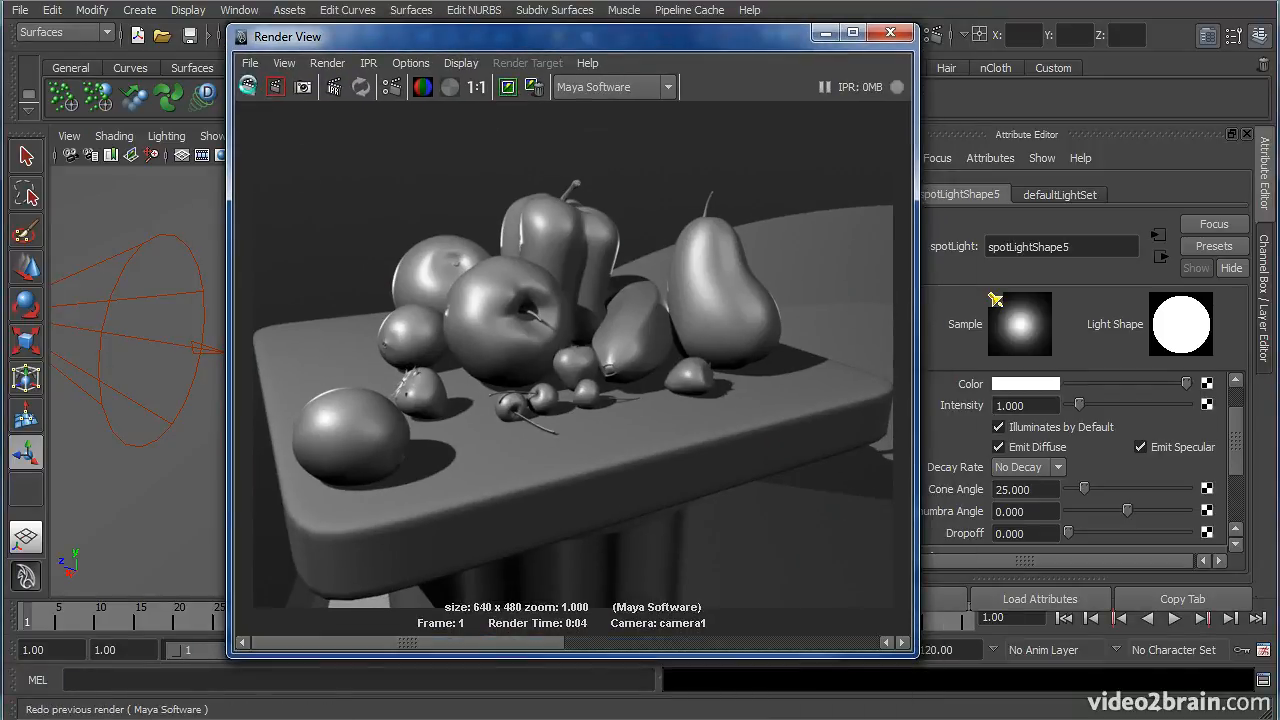
{"action": "left_click", "coordinate": [247, 87]}
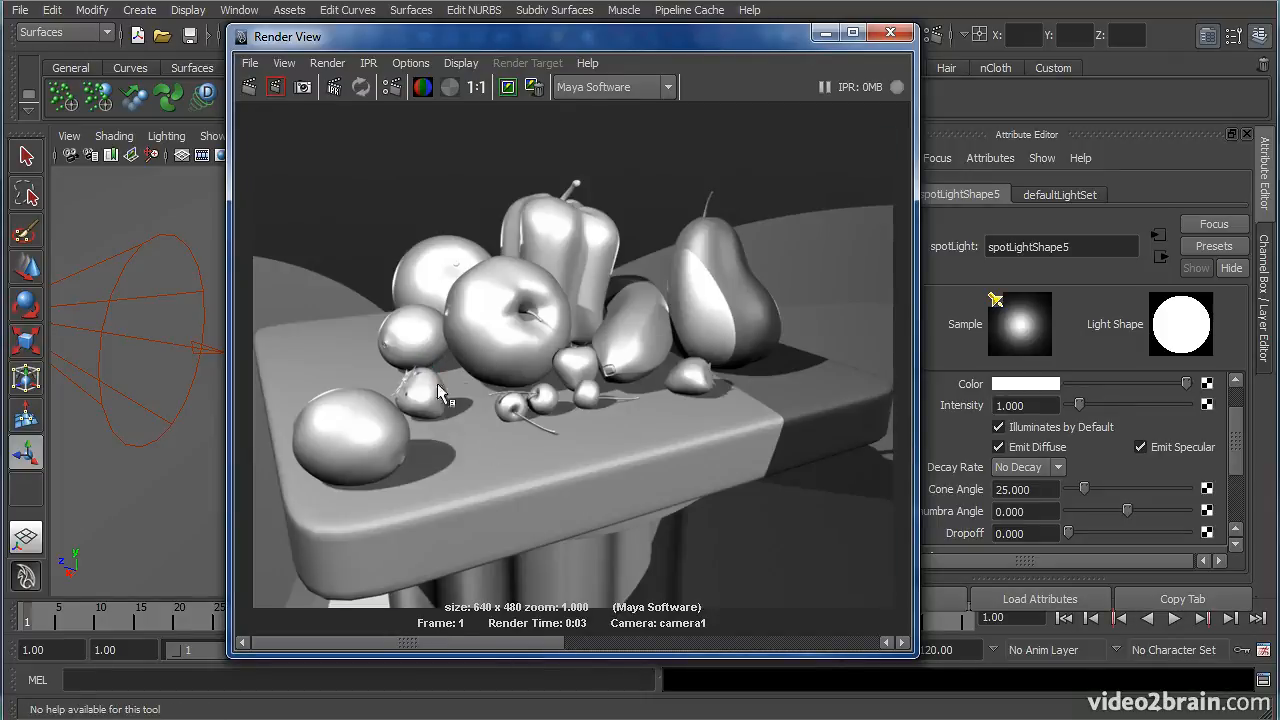
Step: Set the spot light's intensity to 0.25, keeping the render visible beside its attributes
{"action": "left_click_drag", "start_coordinate": [736, 48], "coordinate": [600, 70]}
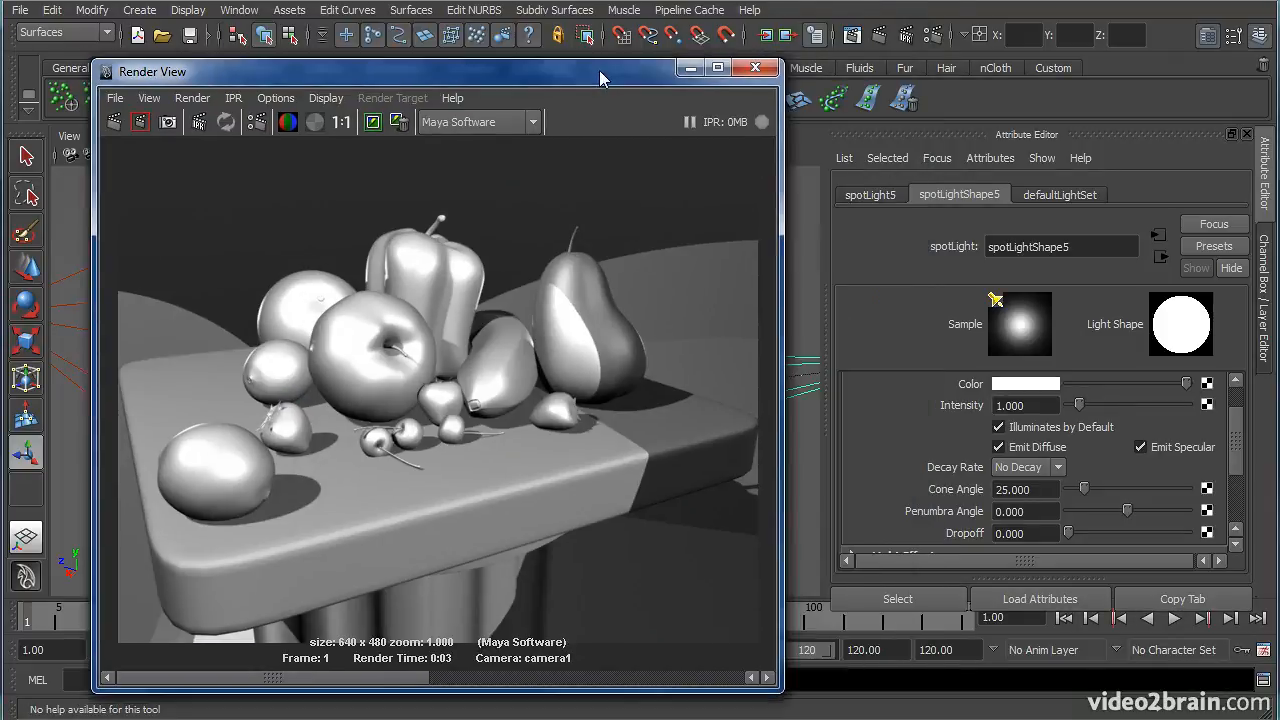
{"action": "left_click", "coordinate": [1042, 406]}
{"action": "type", "text": ".2"}
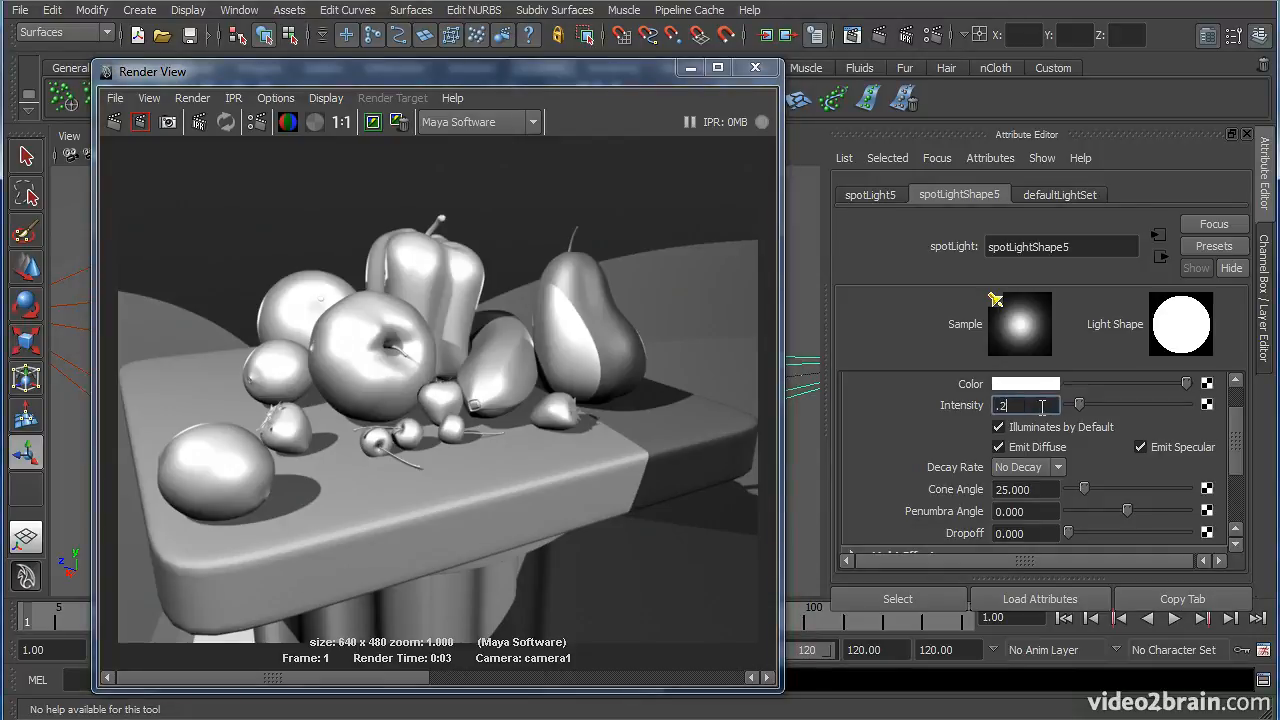
{"action": "type", "text": "5"}
{"action": "key", "text": "Return"}
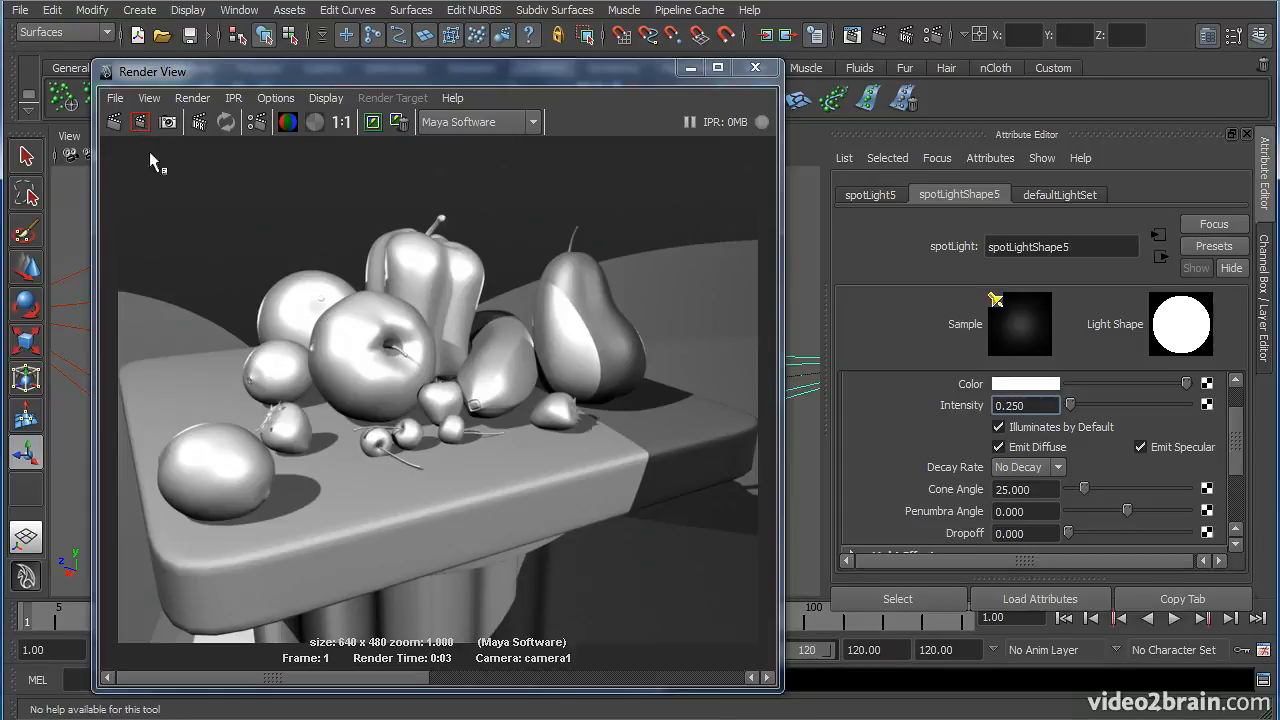
Step: Test-render a region around the strawberry and another over the fruit at the back edge, reviewing the Auto Render Region option
{"action": "left_click_drag", "start_coordinate": [236, 382], "coordinate": [348, 475]}
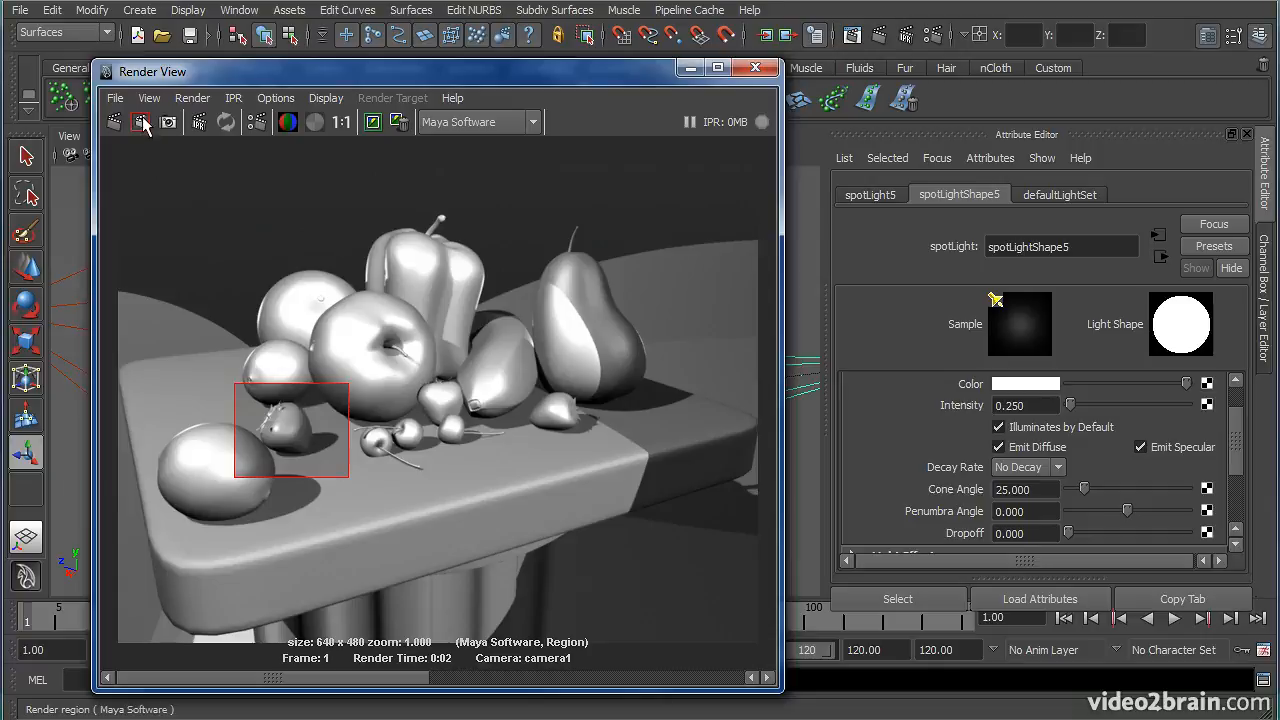
{"action": "left_click", "coordinate": [278, 98]}
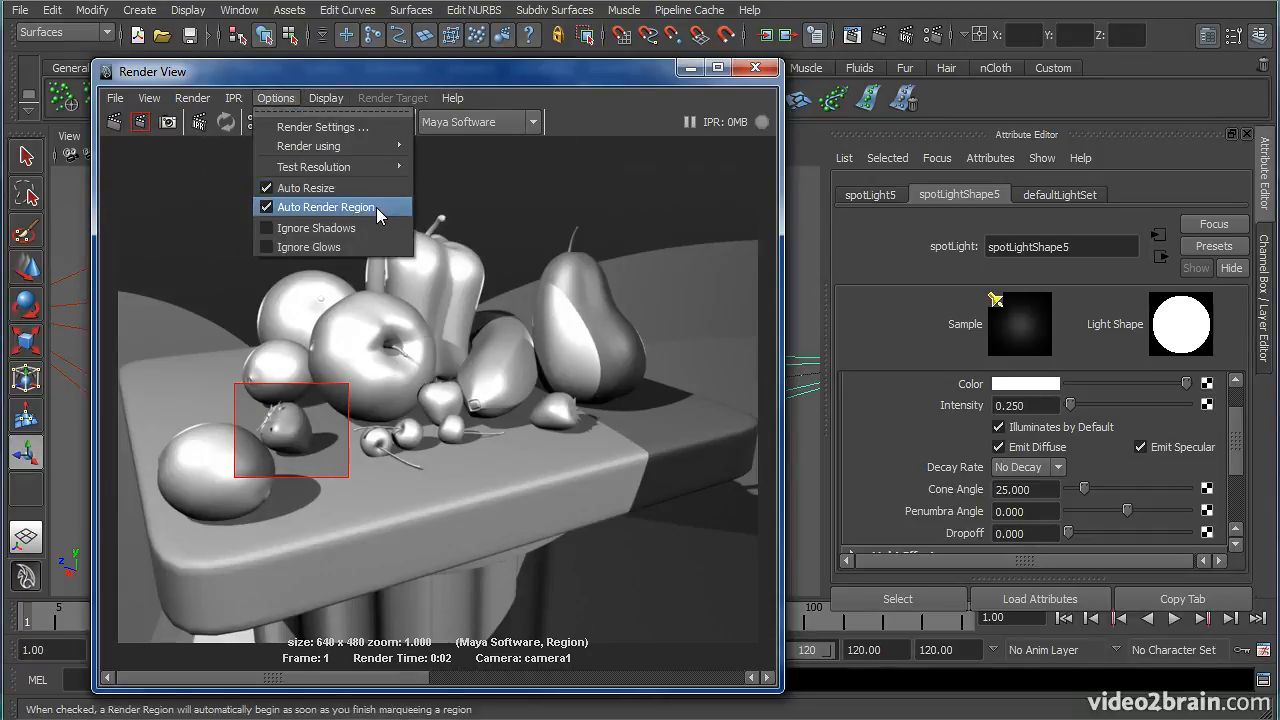
{"action": "left_click", "coordinate": [520, 74]}
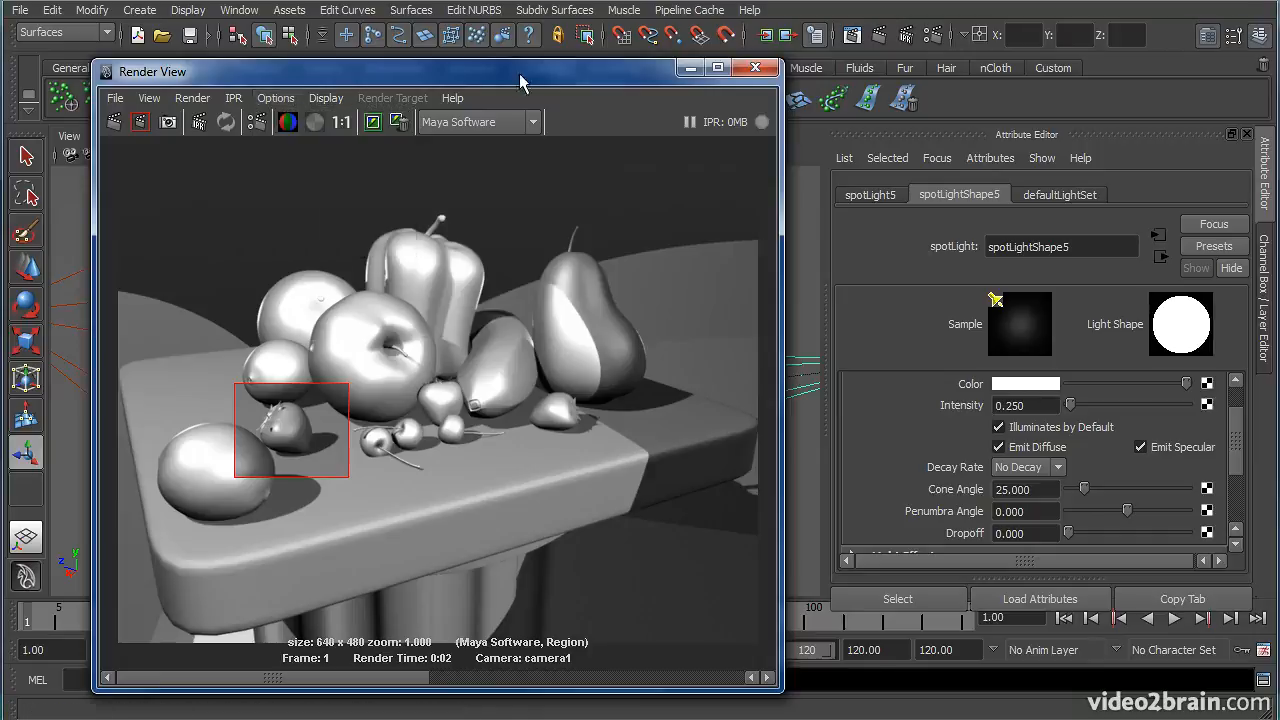
{"action": "left_click_drag", "start_coordinate": [193, 258], "coordinate": [326, 345]}
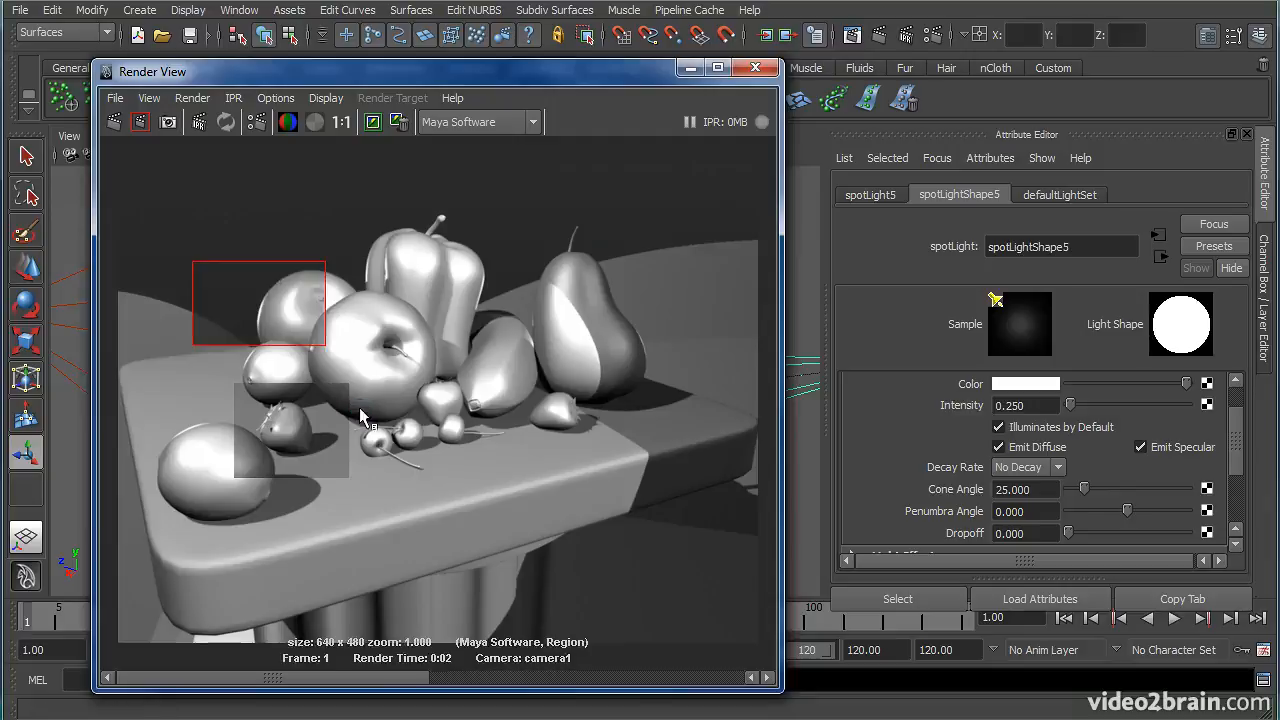
Step: Turn off Auto Render Region and manually render a region covering the apple and part of the pepper
{"action": "left_click", "coordinate": [276, 98]}
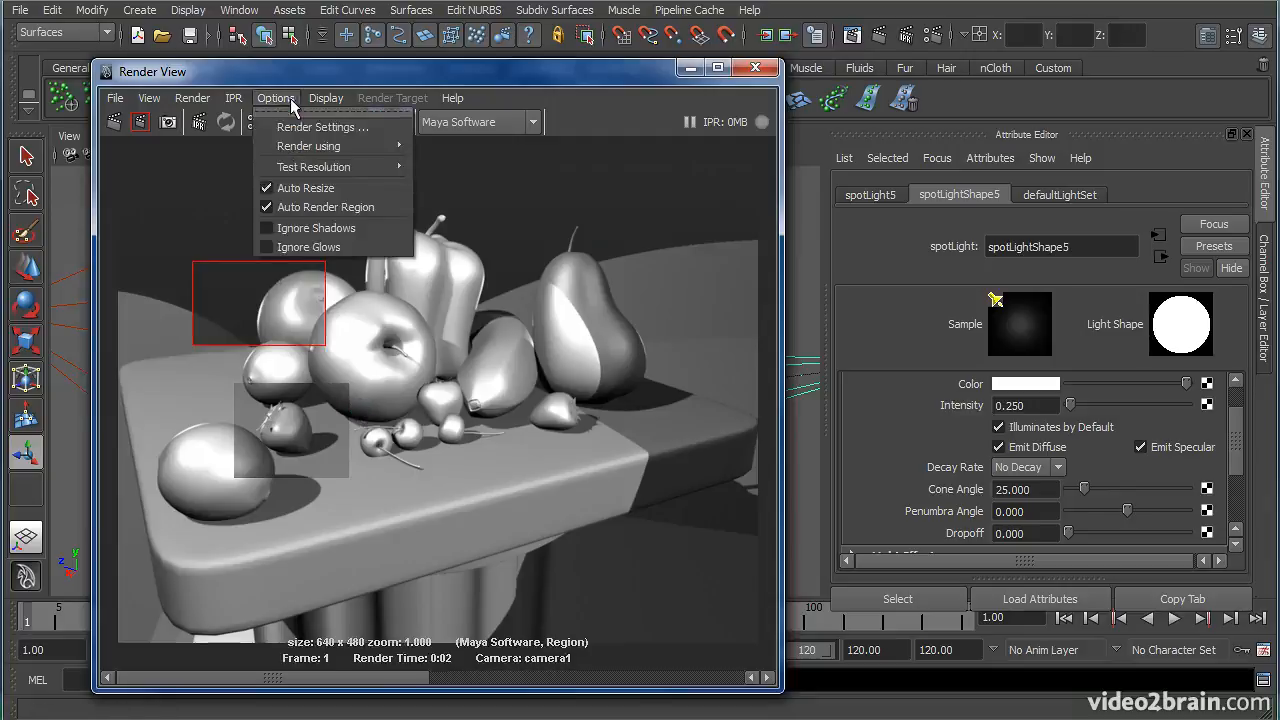
{"action": "left_click", "coordinate": [310, 207]}
{"action": "left_click_drag", "start_coordinate": [292, 239], "coordinate": [445, 372]}
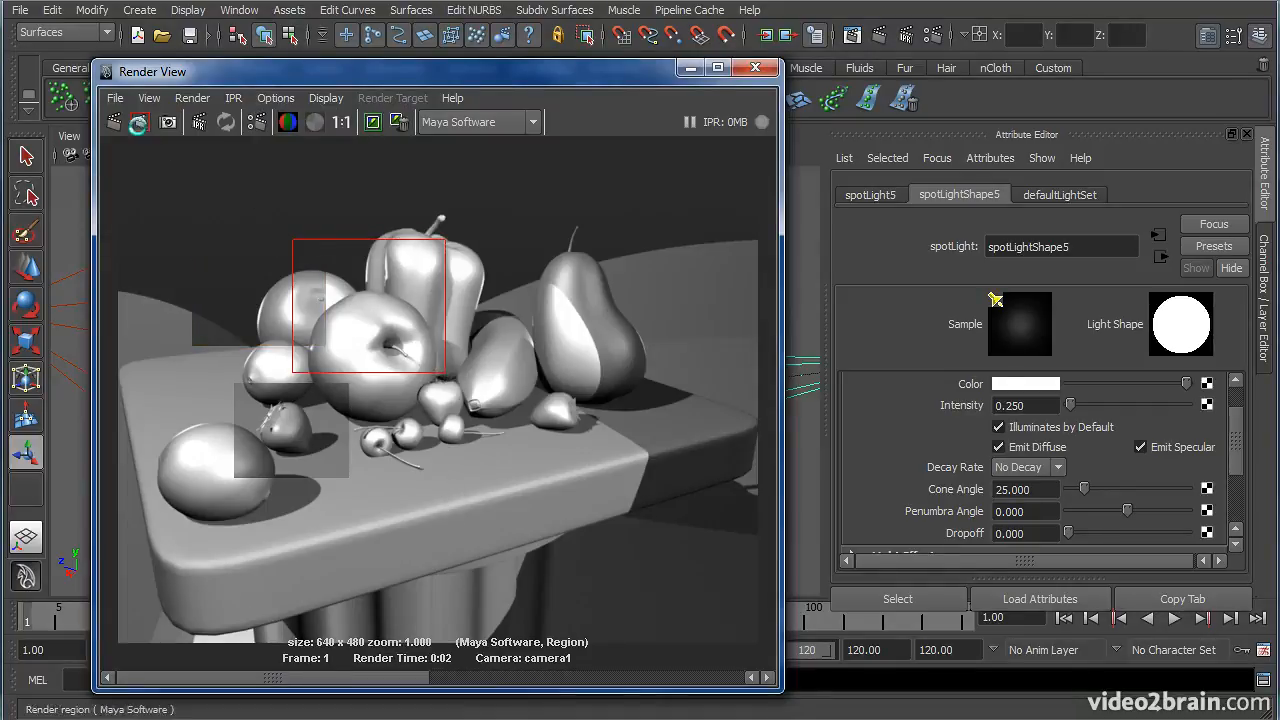
{"action": "left_click", "coordinate": [138, 123]}
Step: Re-render the full camera1 frame and keep the new image after comparing it with the stored render
{"action": "left_click", "coordinate": [115, 122]}
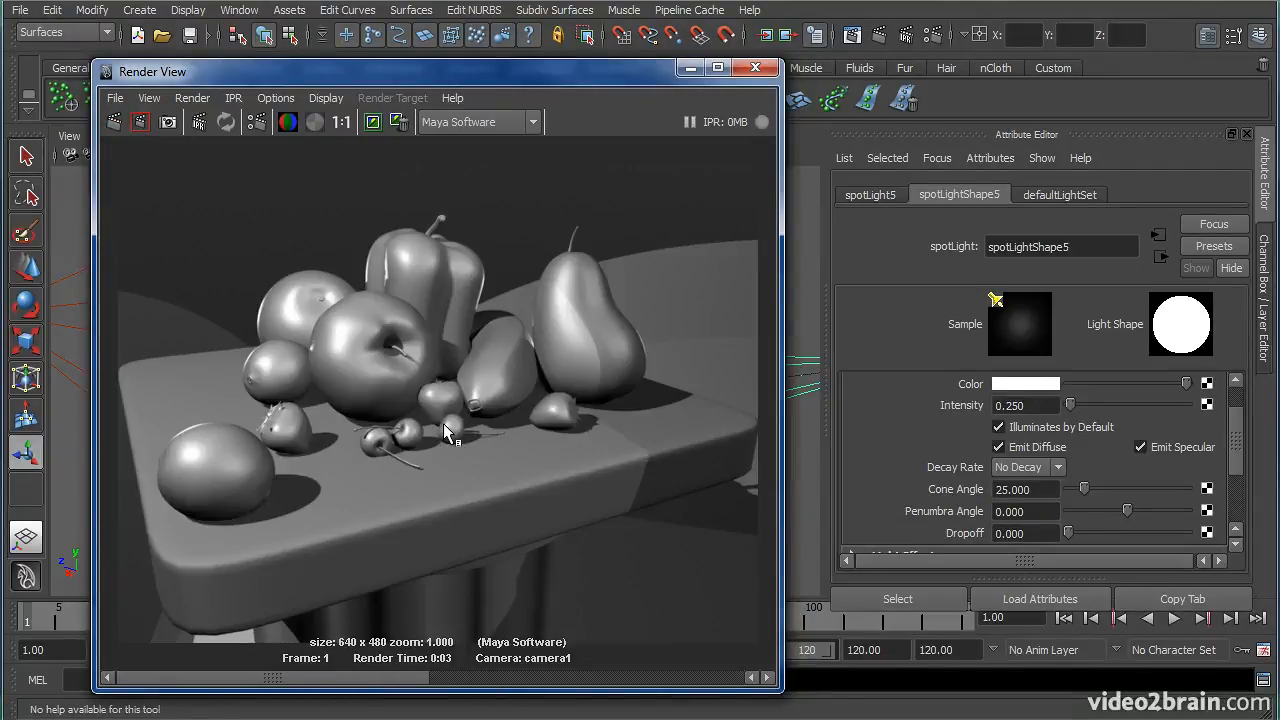
{"action": "left_click_drag", "start_coordinate": [333, 673], "coordinate": [411, 663]}
{"action": "left_click_drag", "start_coordinate": [398, 688], "coordinate": [457, 663]}
{"action": "left_click", "coordinate": [372, 123]}
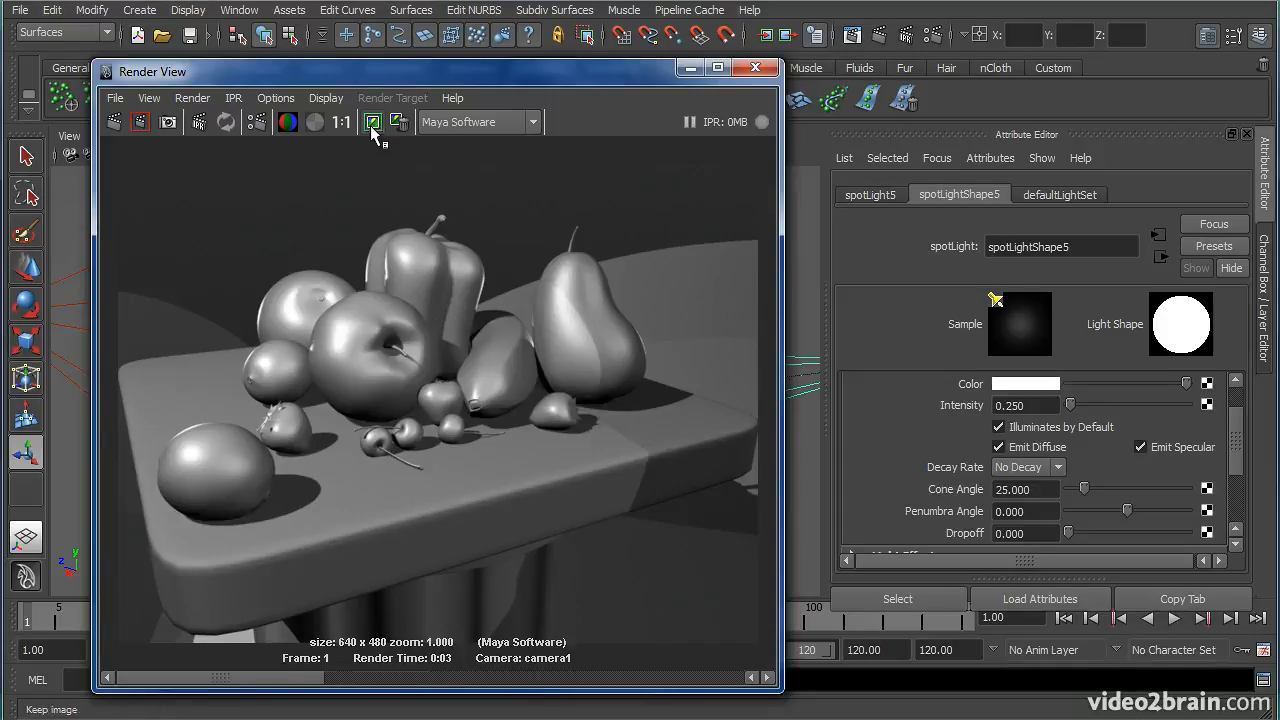
Step: Open the light-centric light linking editor and enlarge it until all light sources and illuminated objects are listed
{"action": "left_click_drag", "start_coordinate": [429, 80], "coordinate": [376, 714]}
{"action": "left_click_drag", "start_coordinate": [545, 310], "coordinate": [488, 335], "text": "alt"}
{"action": "right_click_drag", "start_coordinate": [439, 396], "coordinate": [630, 391], "text": "alt"}
{"action": "middle_click_drag", "start_coordinate": [605, 390], "coordinate": [504, 371], "text": "alt"}
{"action": "left_click_drag", "start_coordinate": [471, 381], "coordinate": [495, 391], "text": "alt"}
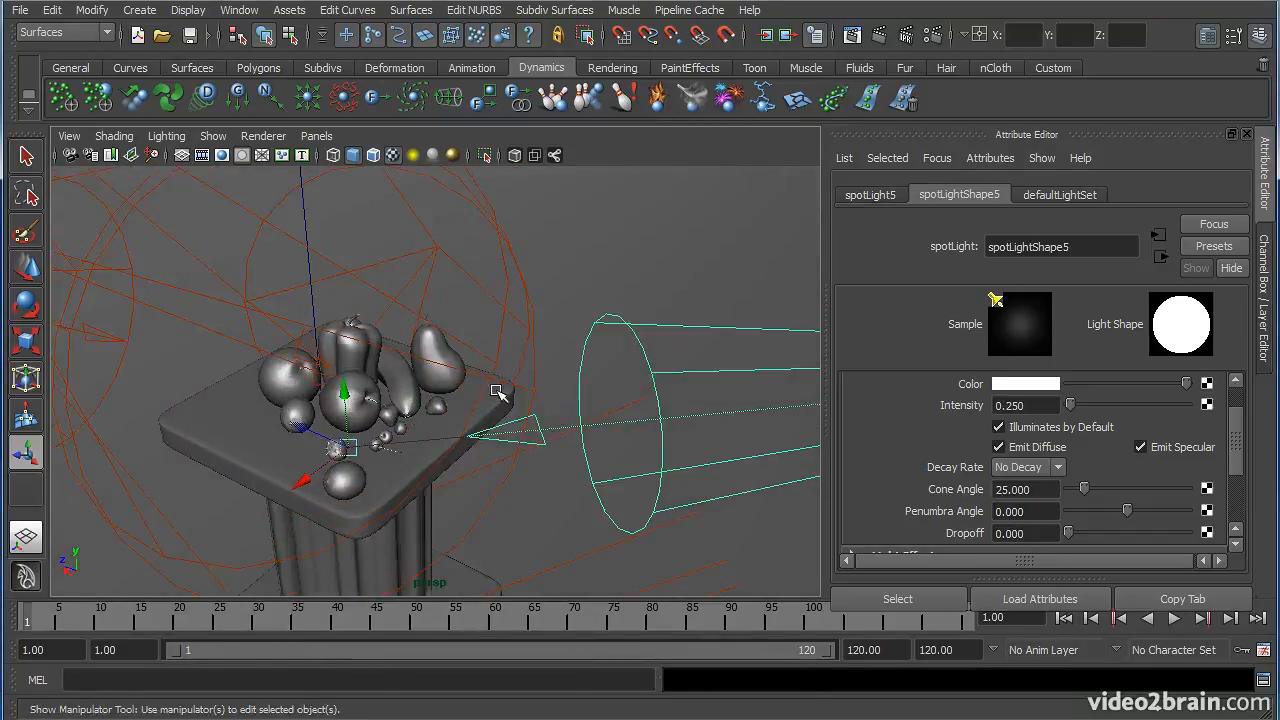
{"action": "left_click", "coordinate": [239, 10]}
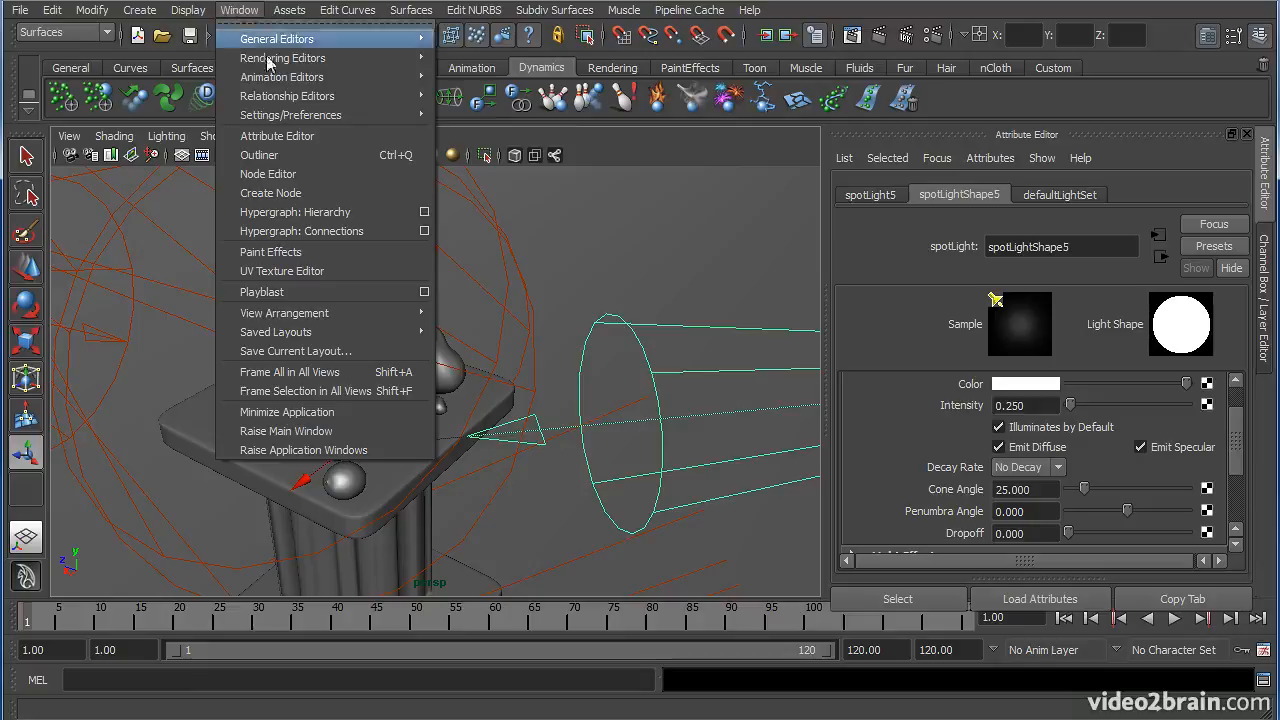
{"action": "mouse_move", "coordinate": [300, 96]}
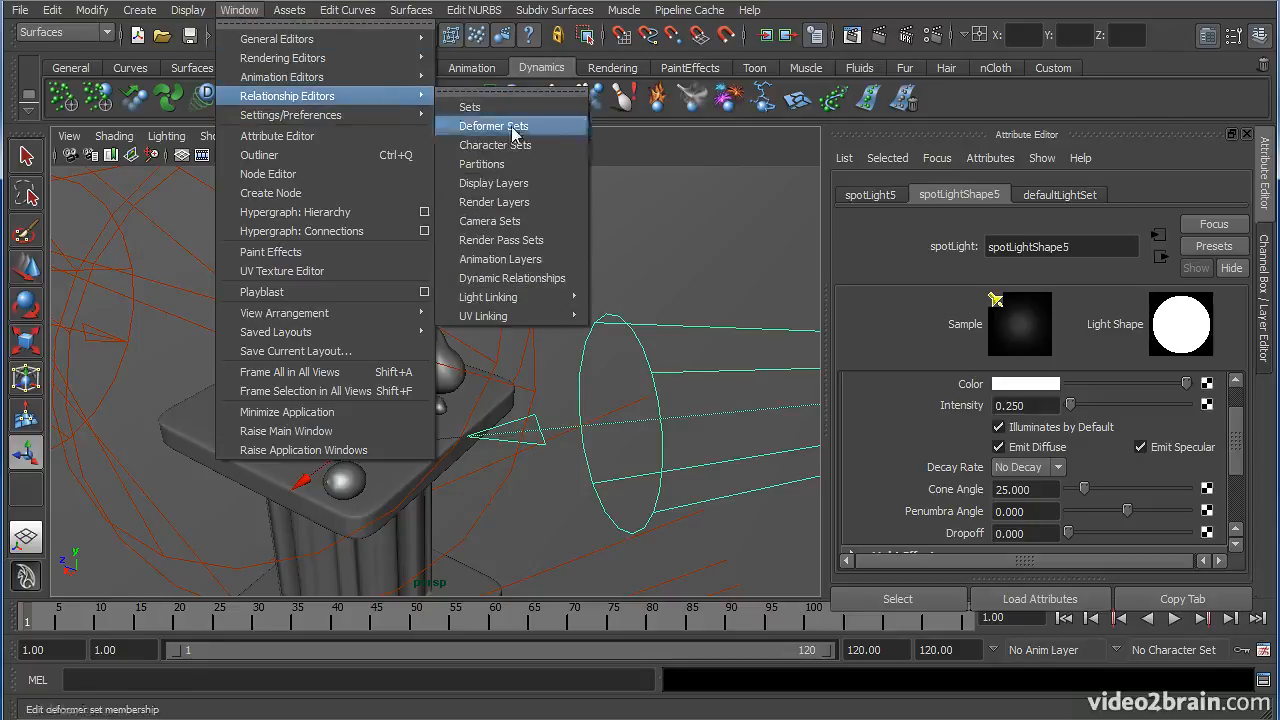
{"action": "mouse_move", "coordinate": [545, 298]}
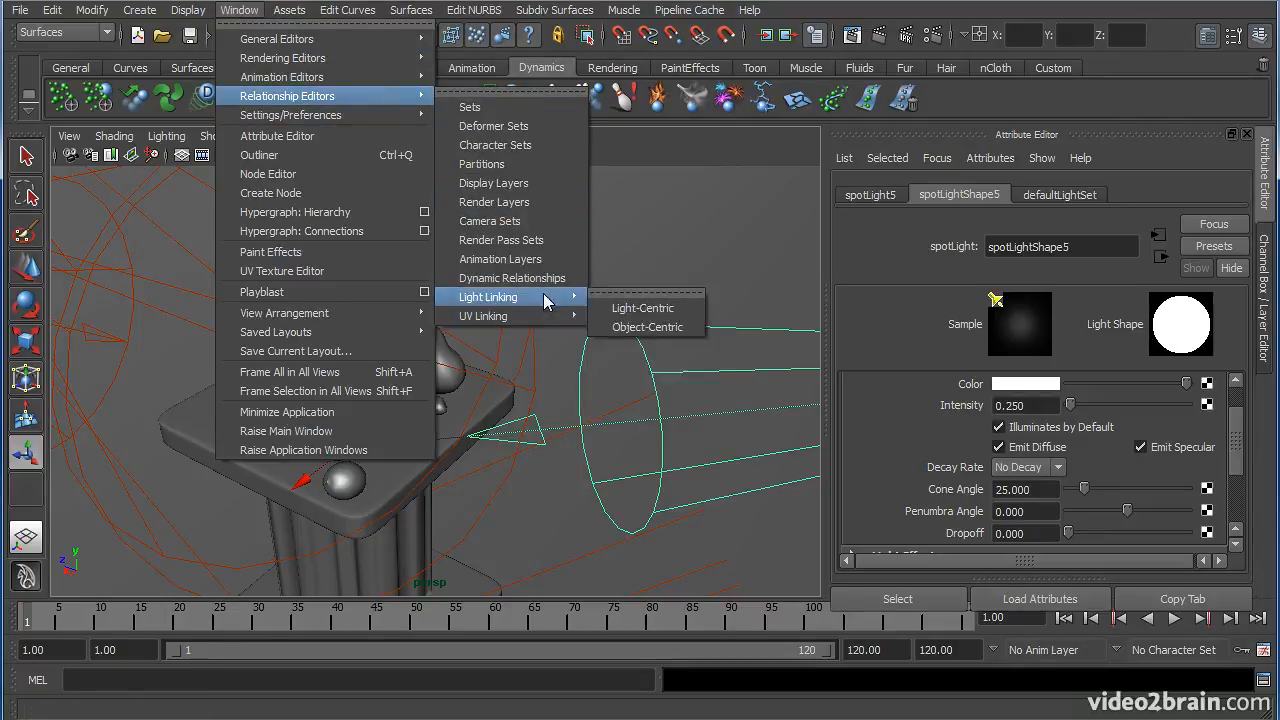
{"action": "left_click", "coordinate": [689, 313]}
{"action": "left_click_drag", "start_coordinate": [0, 238], "coordinate": [503, 36]}
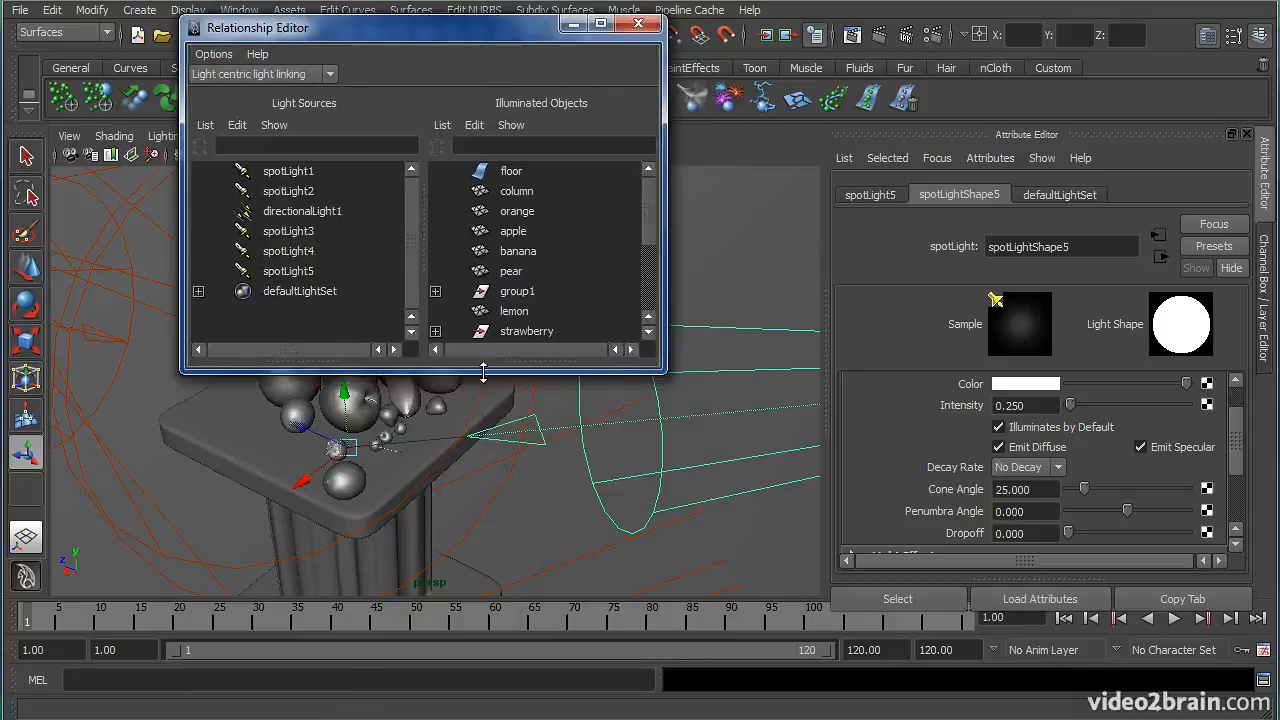
{"action": "left_click_drag", "start_coordinate": [483, 374], "coordinate": [483, 565]}
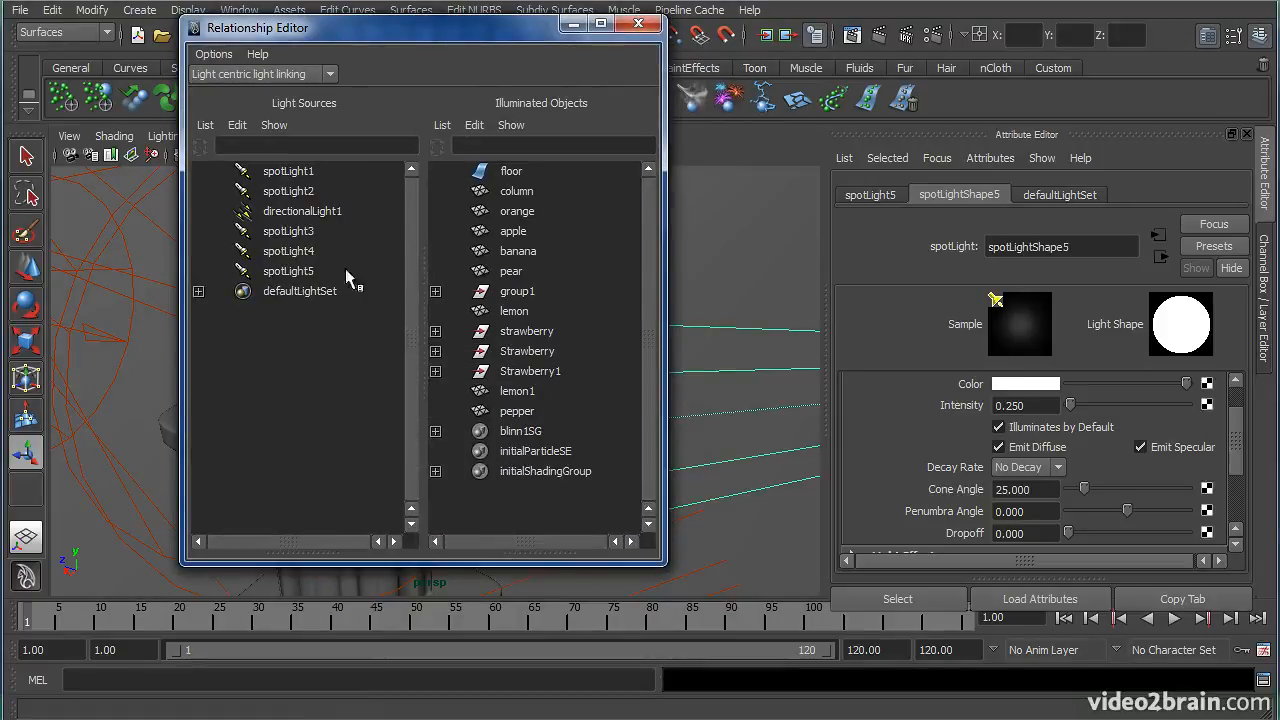
Step: Identify the lit strawberry's group by selecting its mesh on the table and picking Strawberry1 in the Outliner
{"action": "left_click_drag", "start_coordinate": [470, 38], "coordinate": [888, 28]}
{"action": "scroll", "coordinate": [347, 432], "scroll_direction": "up", "scroll_amount": 10}
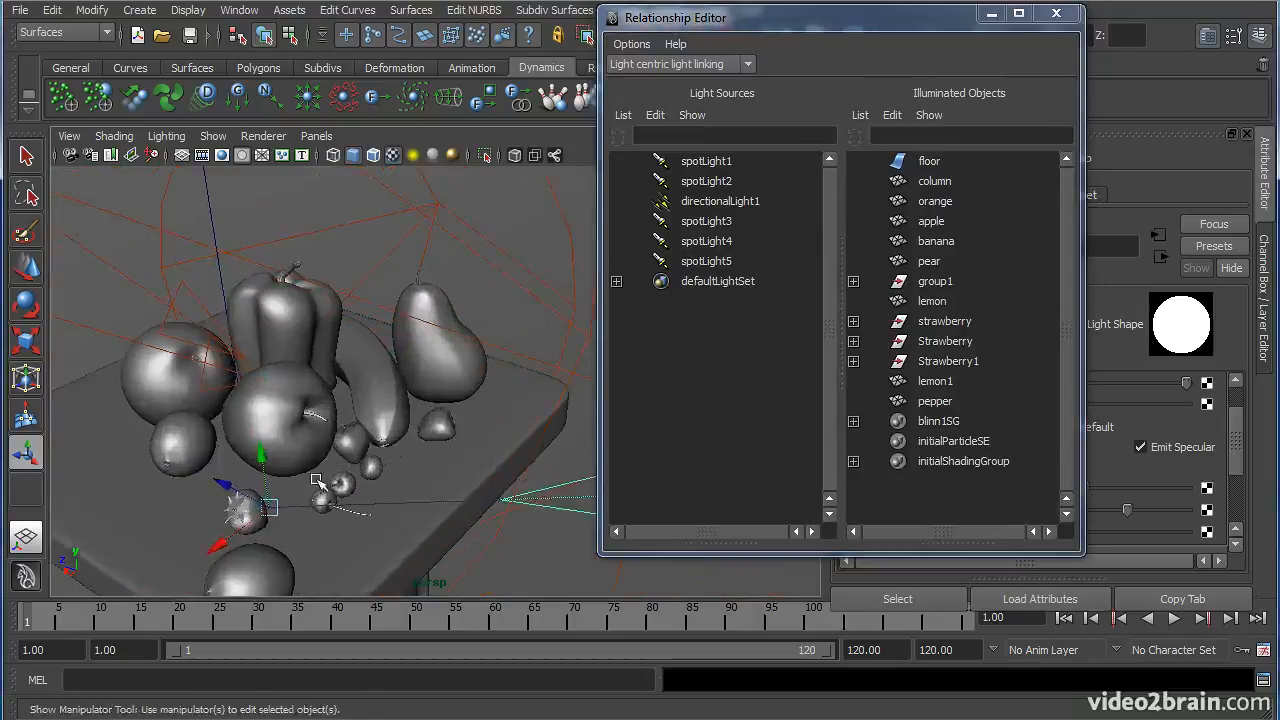
{"action": "left_click", "coordinate": [283, 421]}
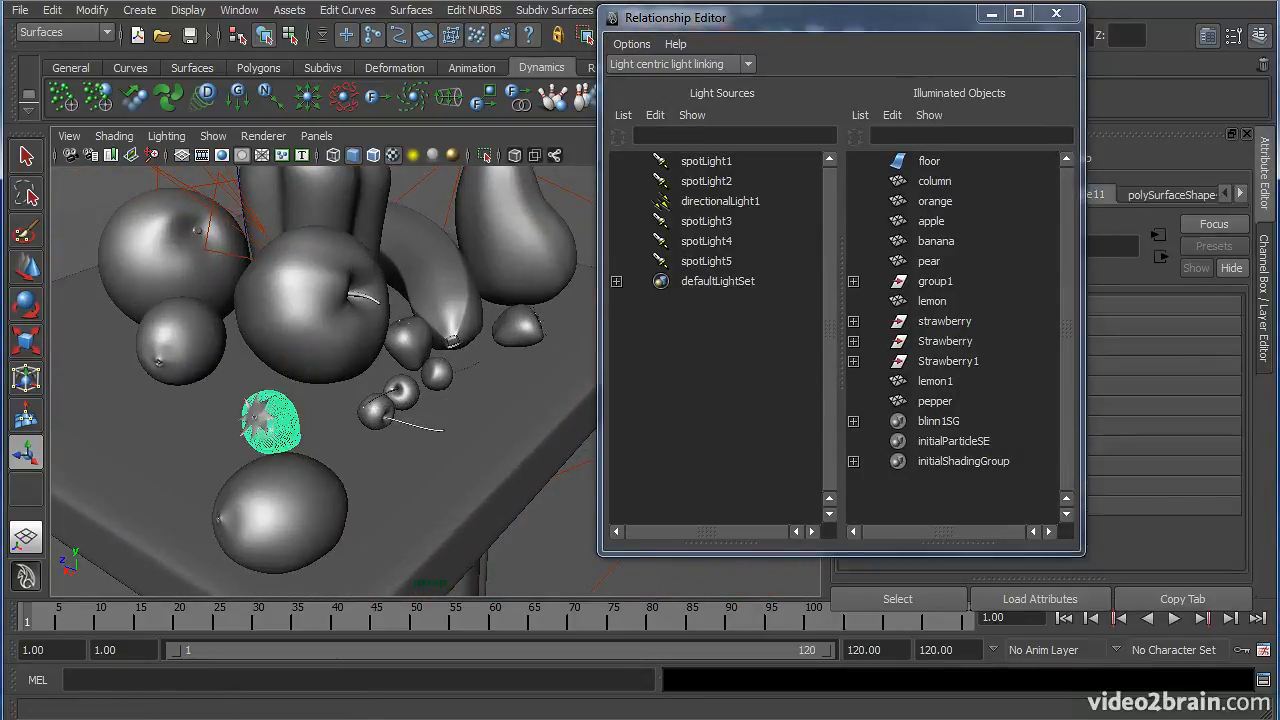
{"action": "left_click_drag", "start_coordinate": [0, 112], "coordinate": [522, 8]}
{"action": "left_click", "coordinate": [510, 390]}
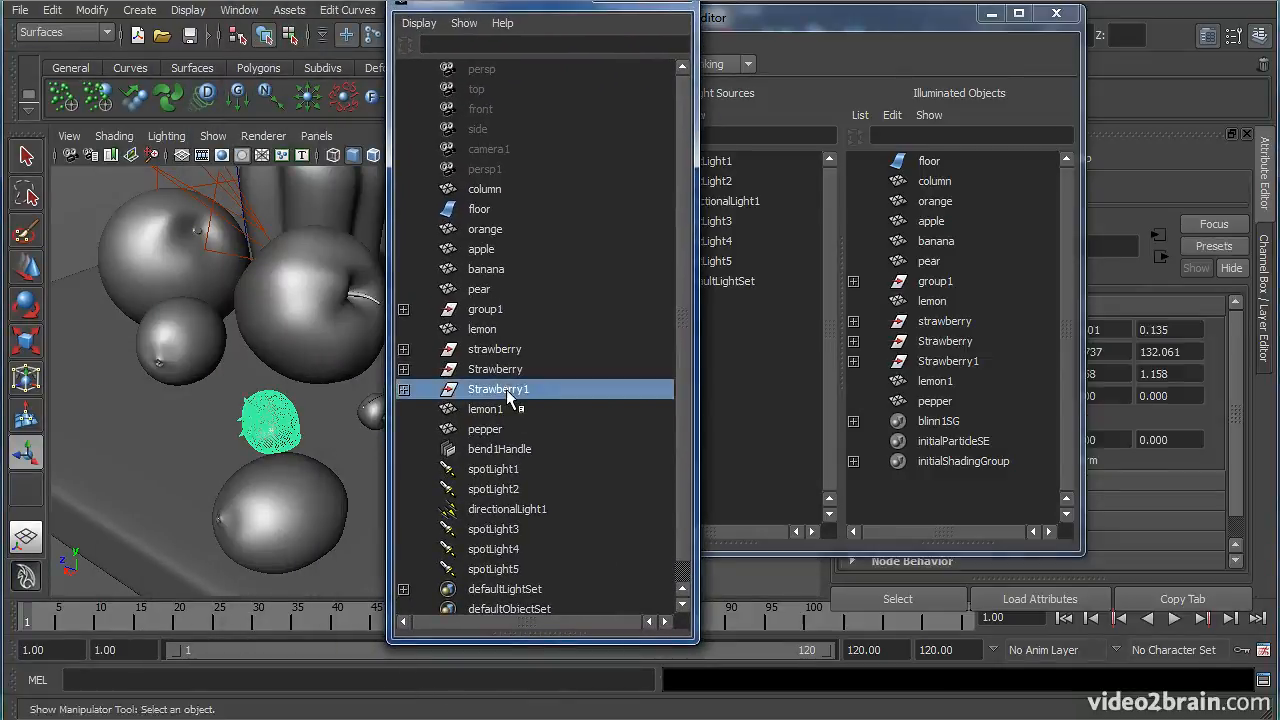
{"action": "left_click_drag", "start_coordinate": [540, 2], "coordinate": [0, 110]}
Step: Select spotLight5 as the light source and check its name by selecting the light beside the fruit with the Outliner open
{"action": "left_click_drag", "start_coordinate": [886, 28], "coordinate": [866, 28]}
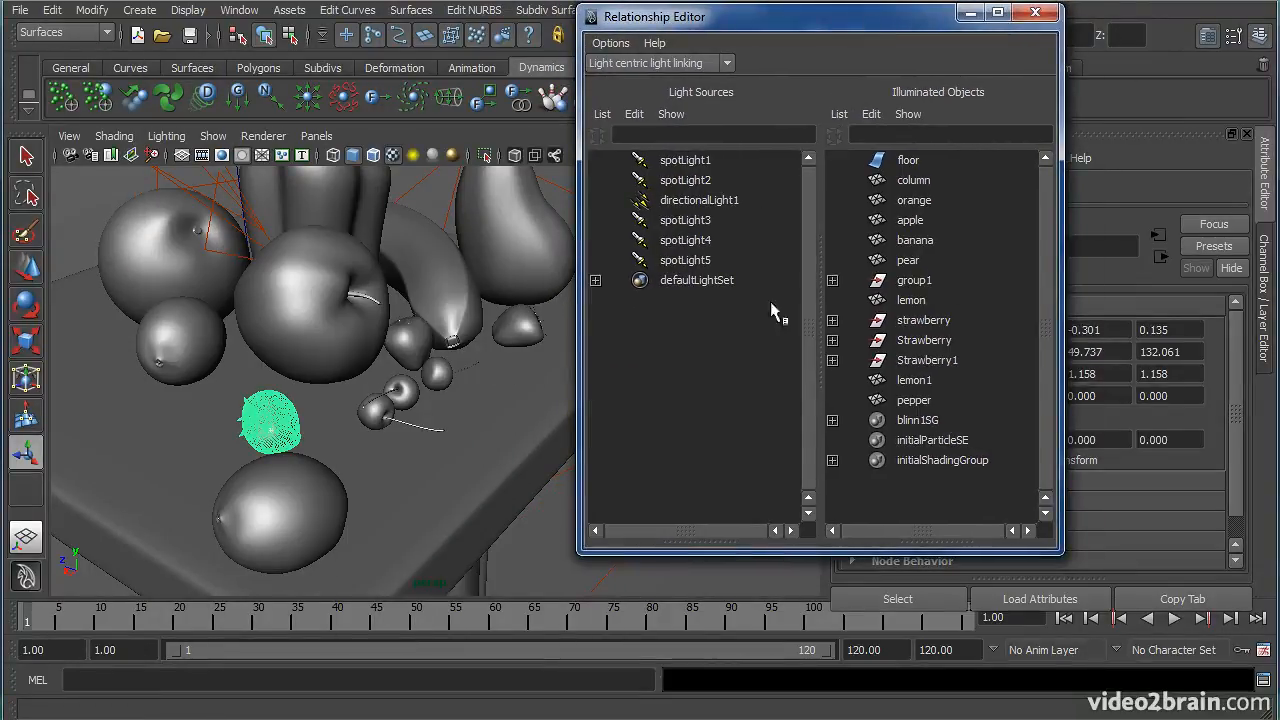
{"action": "left_click", "coordinate": [714, 260]}
{"action": "left_click_drag", "start_coordinate": [798, 22], "coordinate": [1026, 594]}
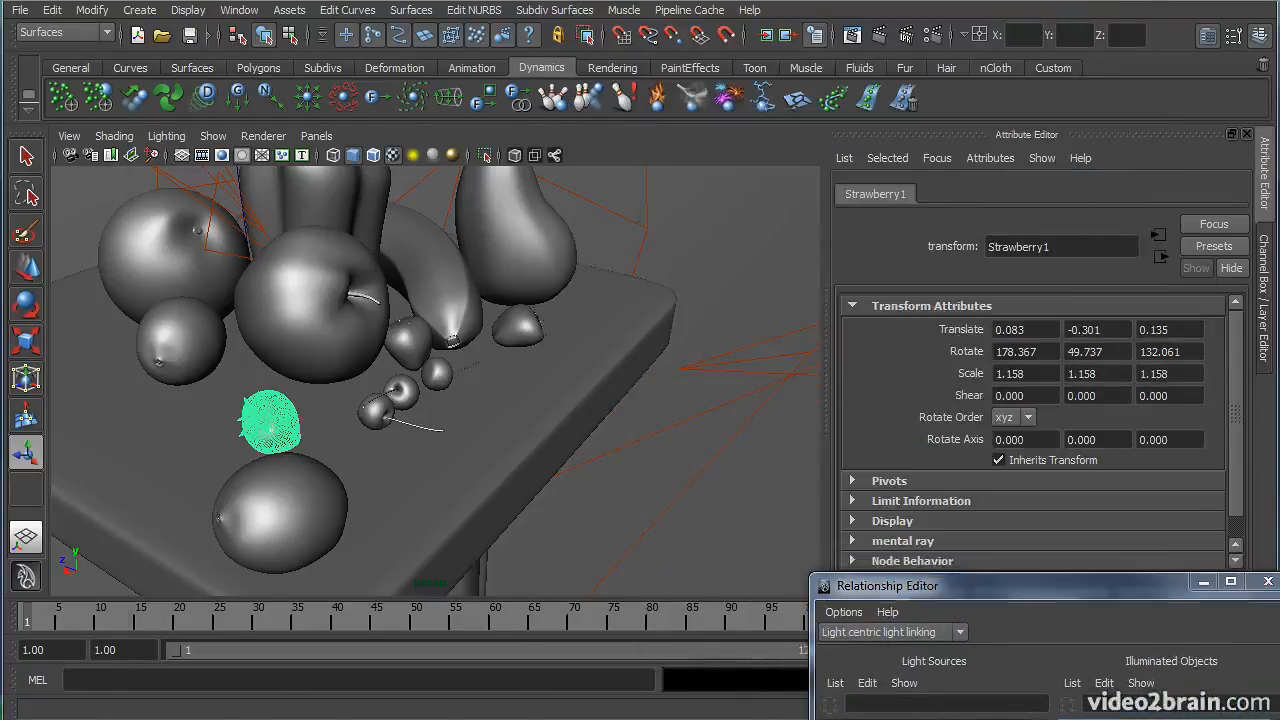
{"action": "left_click_drag", "start_coordinate": [300, 716], "coordinate": [471, 10]}
{"action": "right_click_drag", "start_coordinate": [760, 297], "coordinate": [640, 300], "text": "alt"}
{"action": "left_click_drag", "start_coordinate": [480, 340], "coordinate": [173, 385], "text": "alt"}
{"action": "left_click_drag", "start_coordinate": [505, 17], "coordinate": [295, 39]}
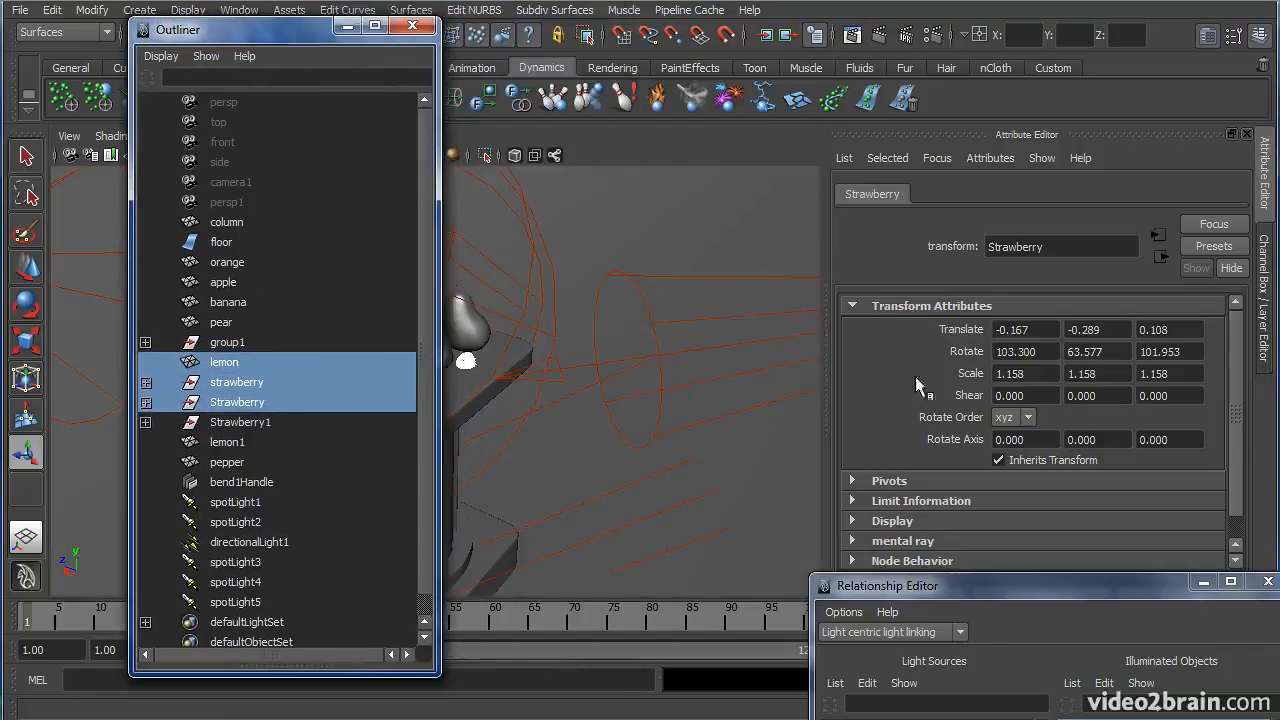
{"action": "left_click", "coordinate": [745, 345]}
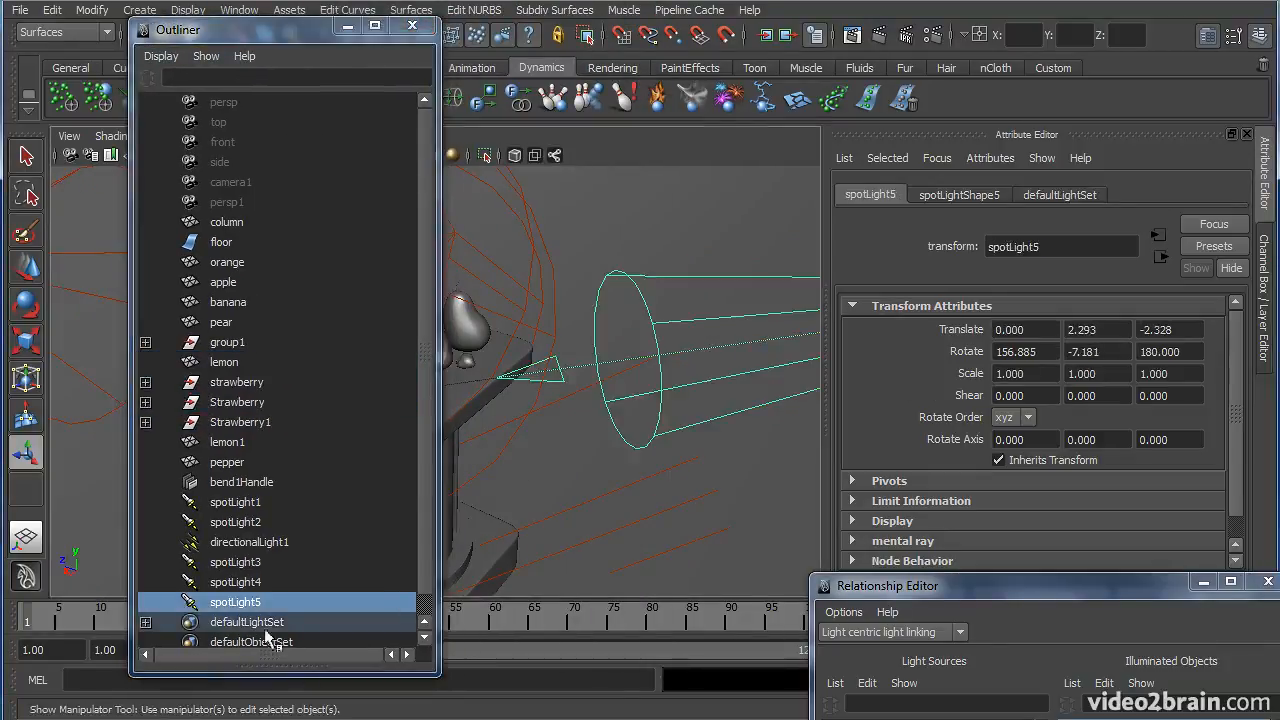
{"action": "left_click_drag", "start_coordinate": [257, 40], "coordinate": [212, 45]}
{"action": "left_click", "coordinate": [367, 31]}
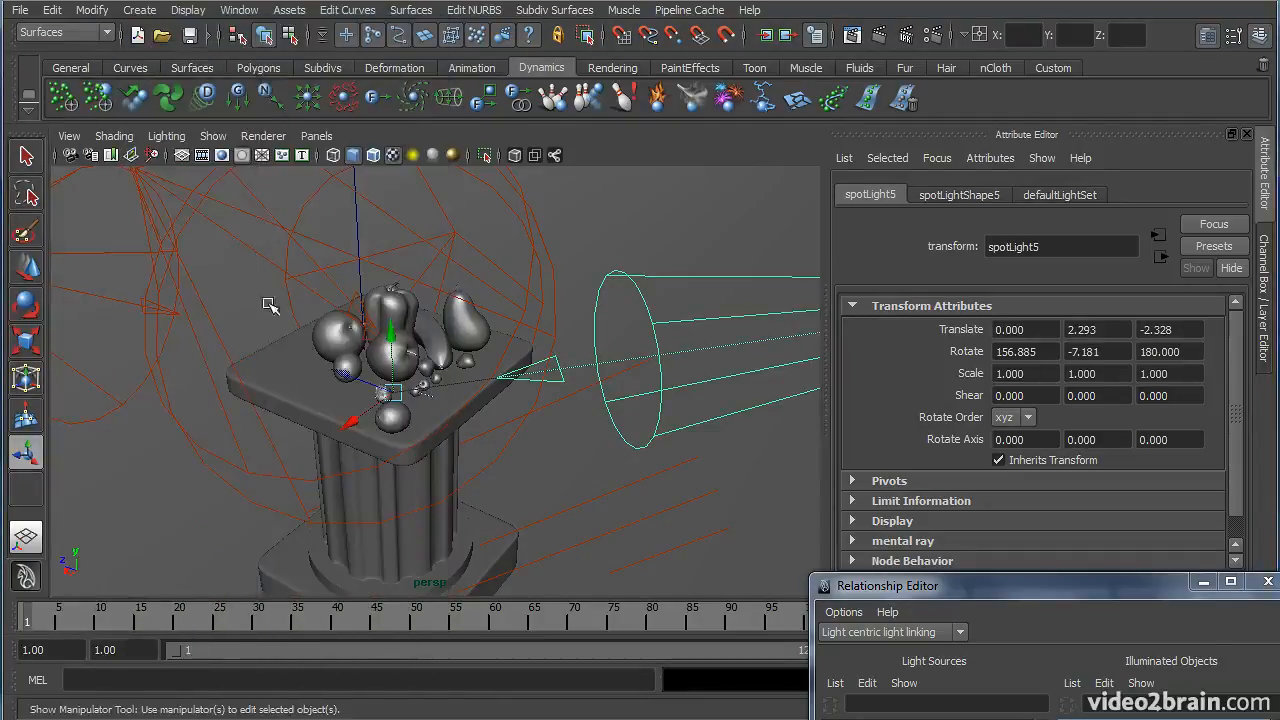
Step: Review the illuminated objects linked to spotLight5 and to each of the other spot and directional lights
{"action": "left_click_drag", "start_coordinate": [1105, 581], "coordinate": [911, 51]}
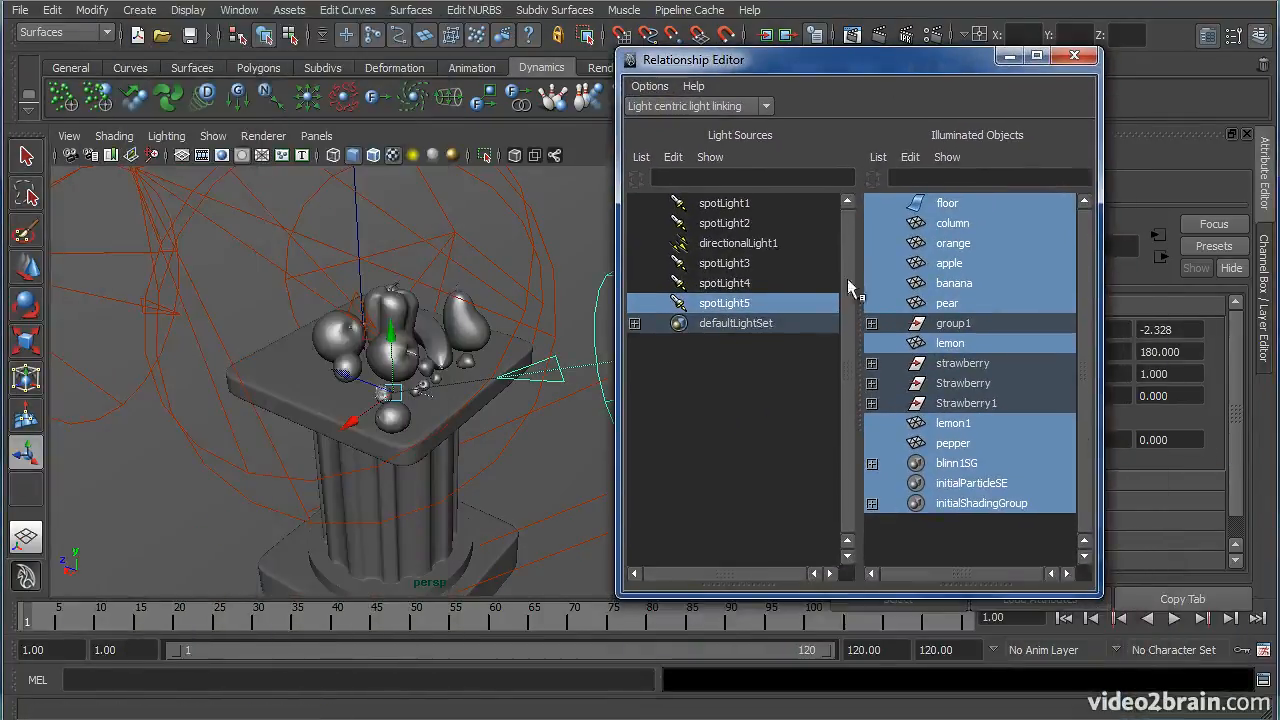
{"action": "right_click_drag", "start_coordinate": [385, 432], "coordinate": [441, 424], "text": "alt"}
{"action": "left_click_drag", "start_coordinate": [452, 378], "coordinate": [383, 372], "text": "alt"}
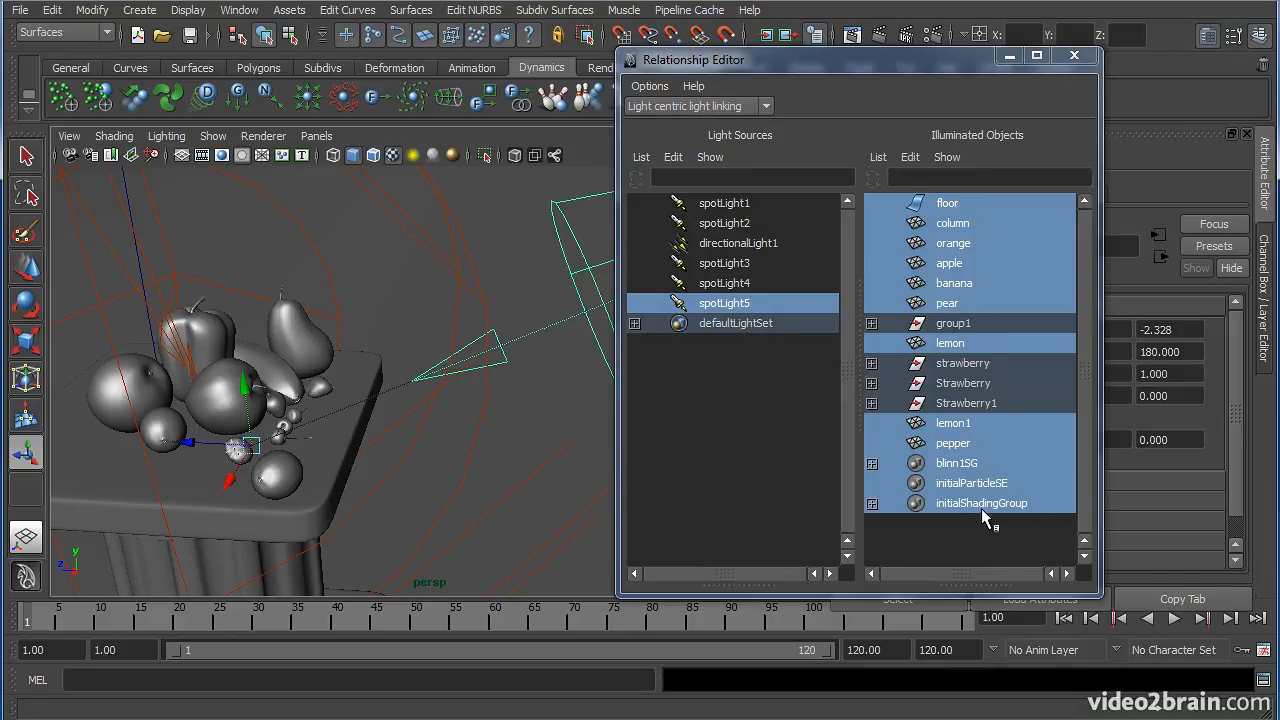
{"action": "left_click", "coordinate": [743, 284]}
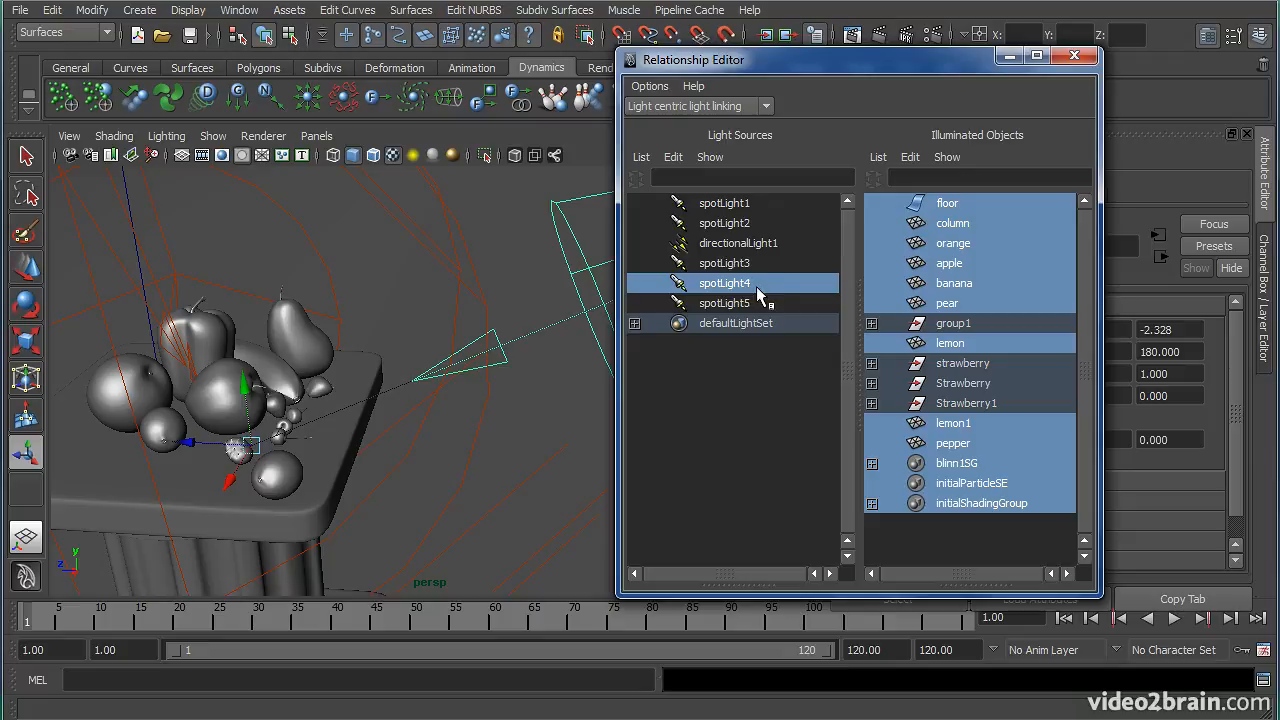
{"action": "left_click", "coordinate": [743, 263]}
{"action": "left_click", "coordinate": [768, 245]}
{"action": "left_click", "coordinate": [748, 222]}
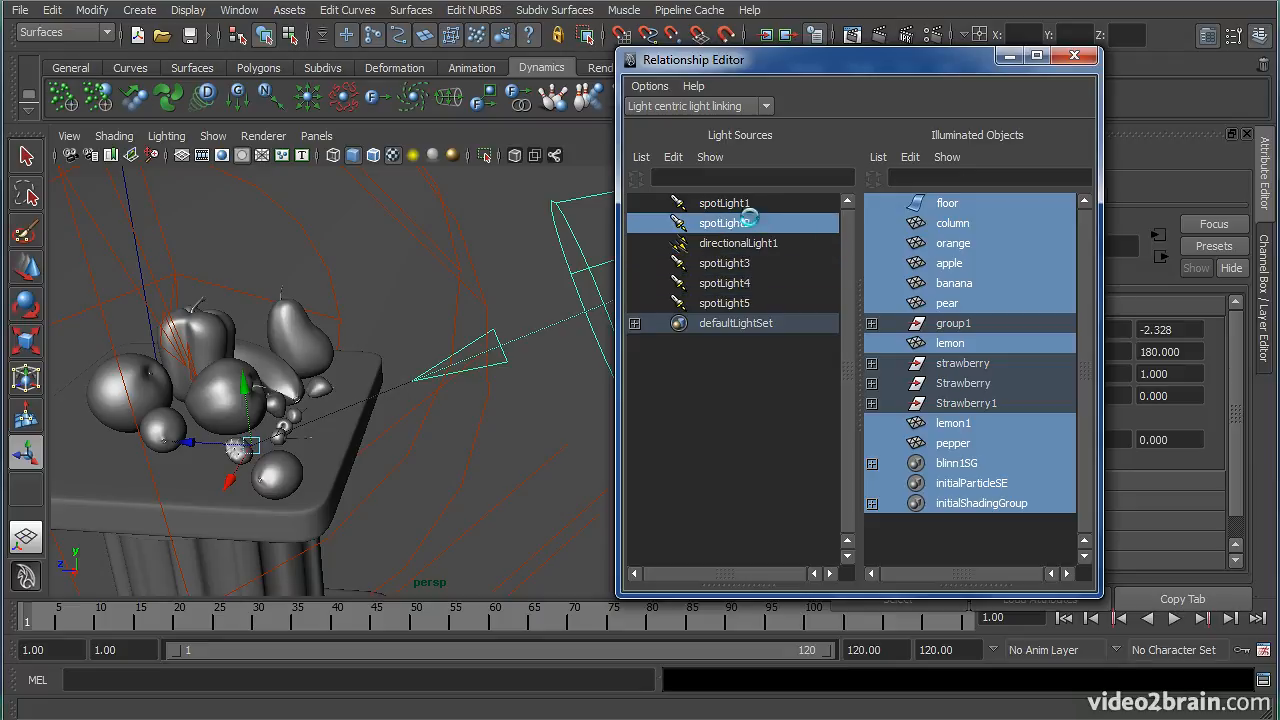
{"action": "left_click", "coordinate": [752, 203]}
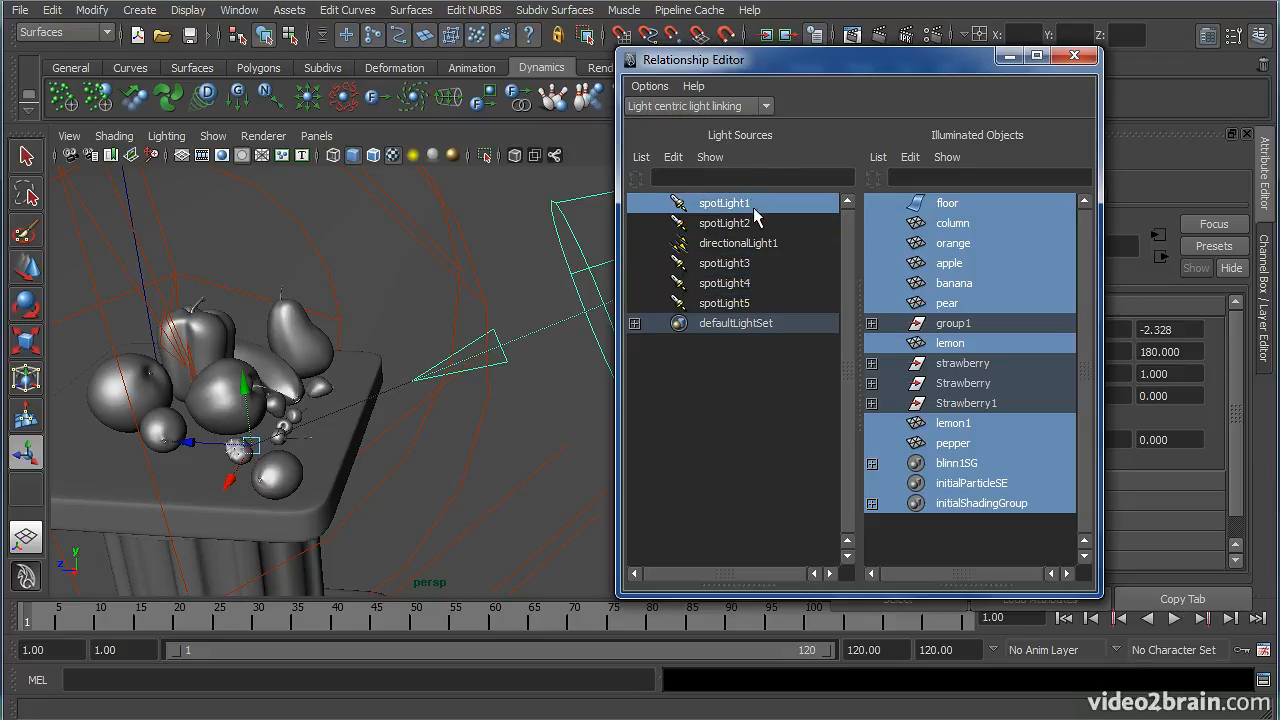
Step: Unlink floor, column, orange, apple, banana, pear and group1 from spotLight5
{"action": "left_click", "coordinate": [740, 302]}
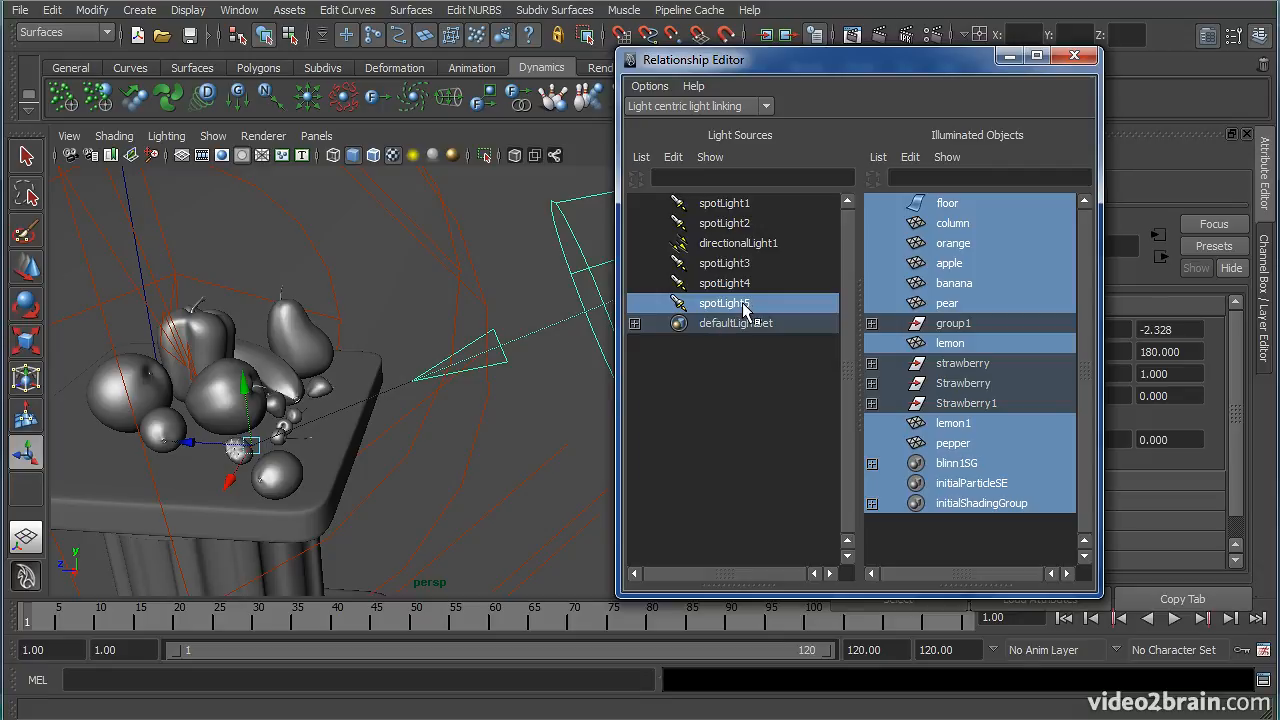
{"action": "left_click", "coordinate": [960, 204]}
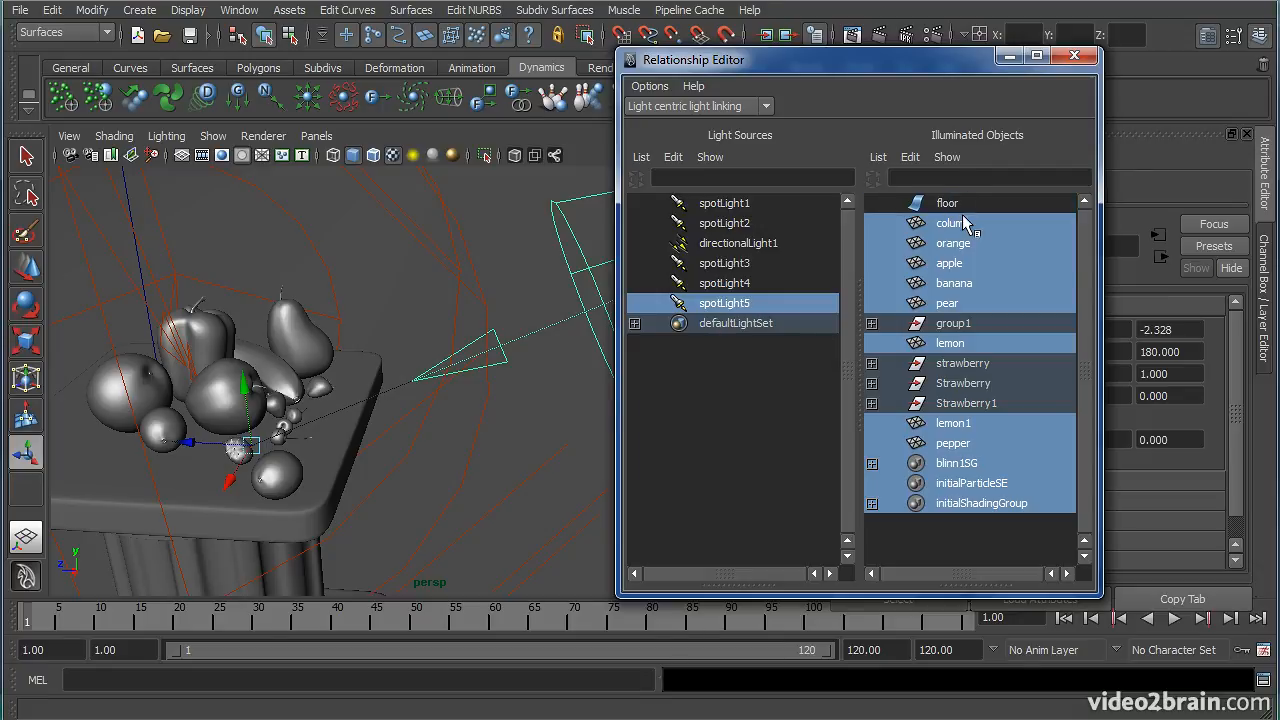
{"action": "left_click", "coordinate": [964, 223]}
{"action": "left_click", "coordinate": [966, 243]}
{"action": "left_click", "coordinate": [970, 263]}
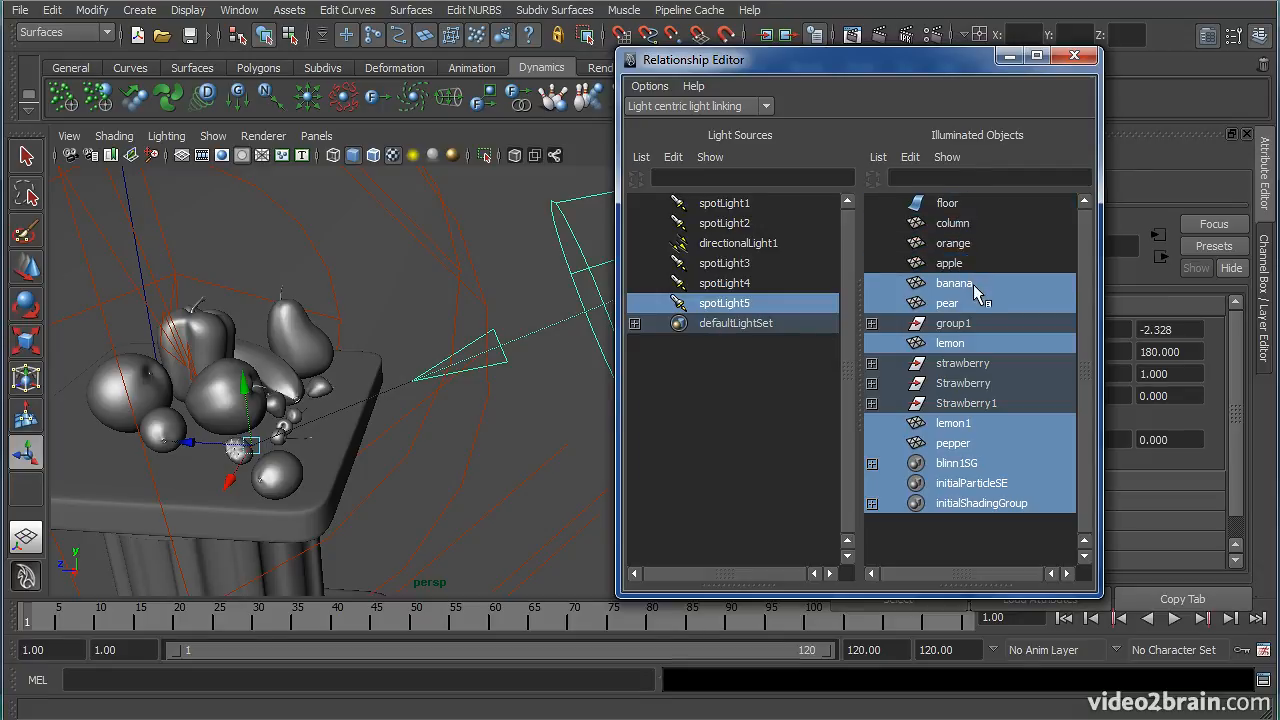
{"action": "left_click", "coordinate": [973, 283]}
{"action": "left_click", "coordinate": [973, 302]}
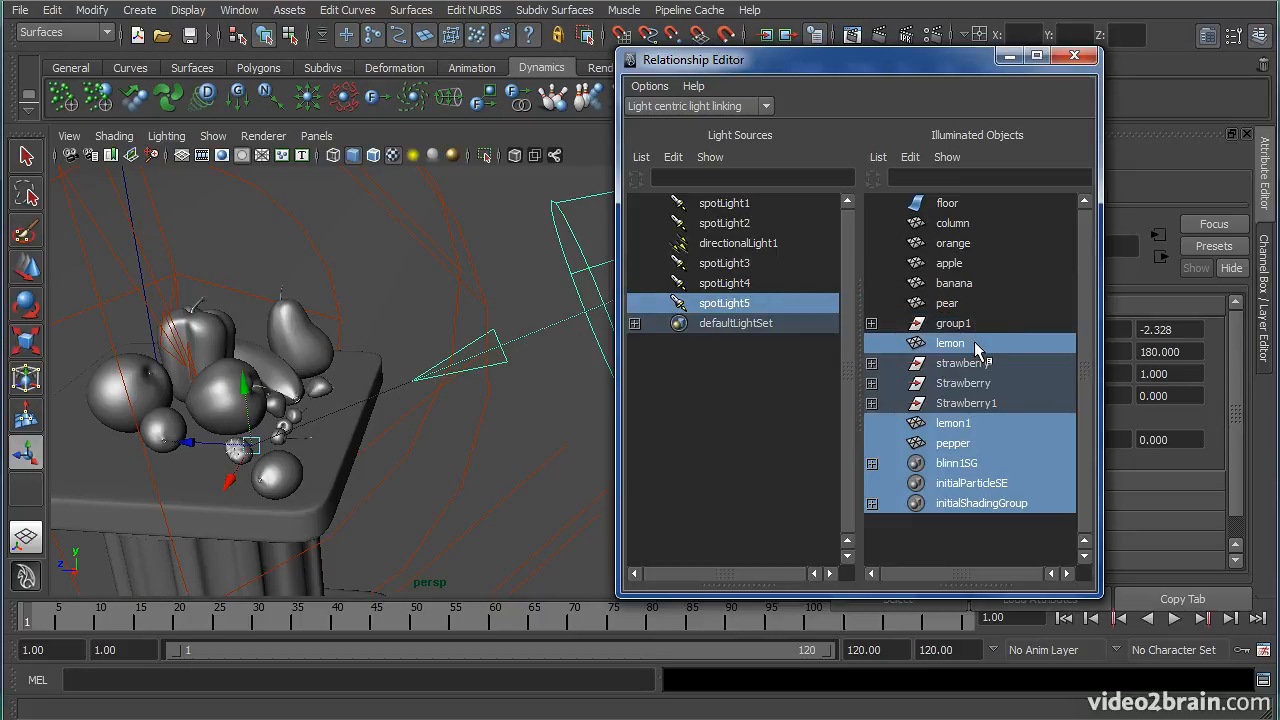
Step: Unlink lemon, the two groups named strawberry and Strawberry, lemon1 and pepper from spotLight5
{"action": "left_click", "coordinate": [977, 346]}
{"action": "left_click", "coordinate": [985, 365]}
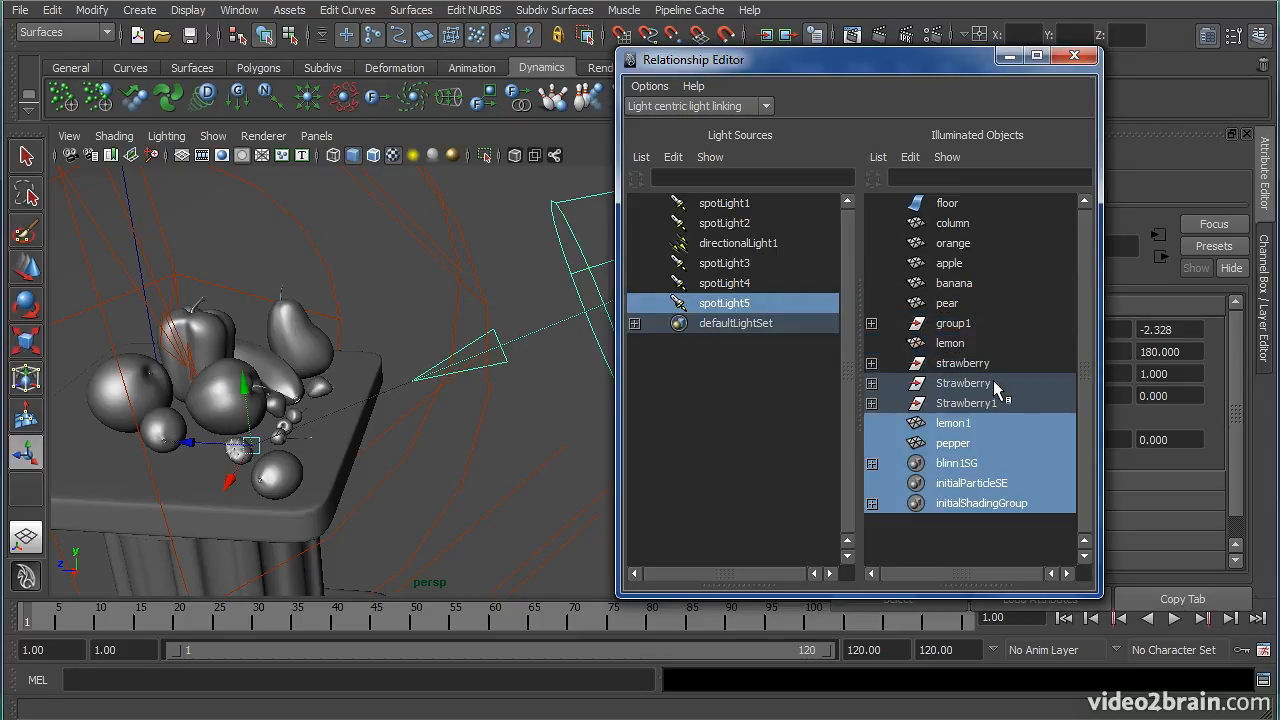
{"action": "left_click", "coordinate": [993, 384]}
{"action": "left_click", "coordinate": [968, 425]}
{"action": "left_click", "coordinate": [960, 444]}
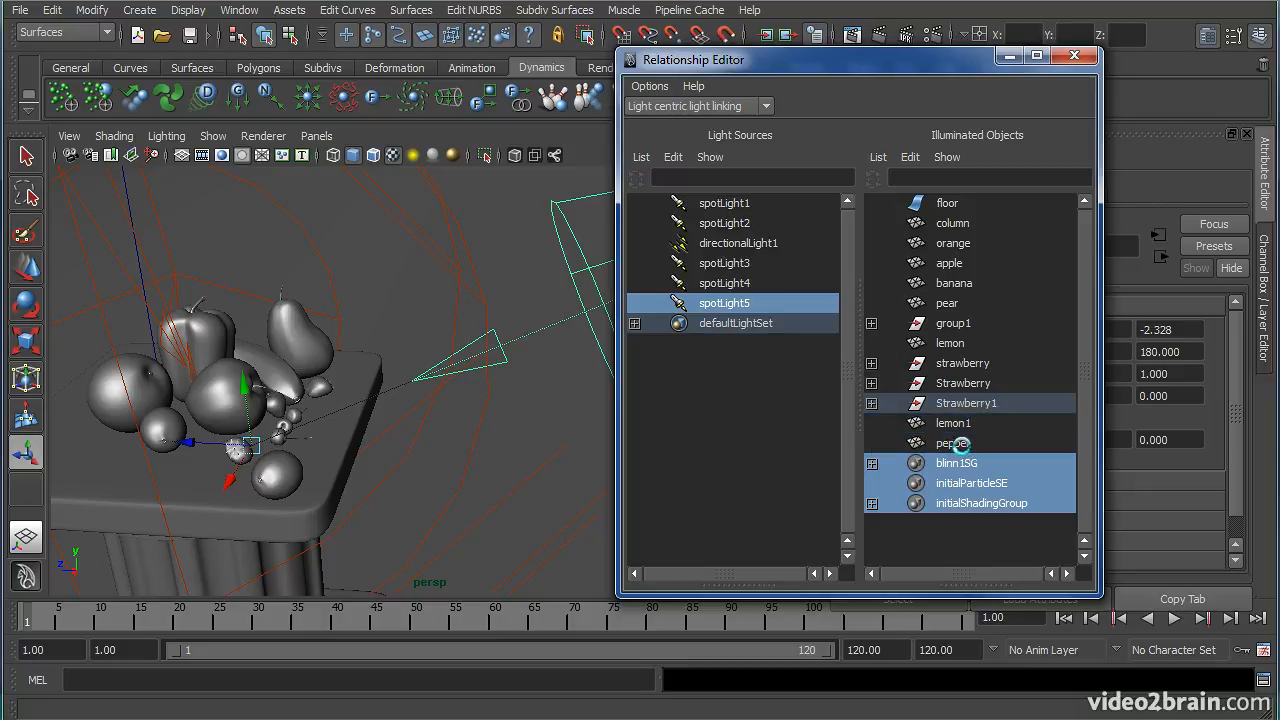
Step: Unlink blinn1SG, initialParticleSE and initialShadingGroup from spotLight5, and link only Strawberry1 to it
{"action": "left_click", "coordinate": [968, 464]}
{"action": "left_click", "coordinate": [972, 484]}
{"action": "left_click", "coordinate": [969, 503]}
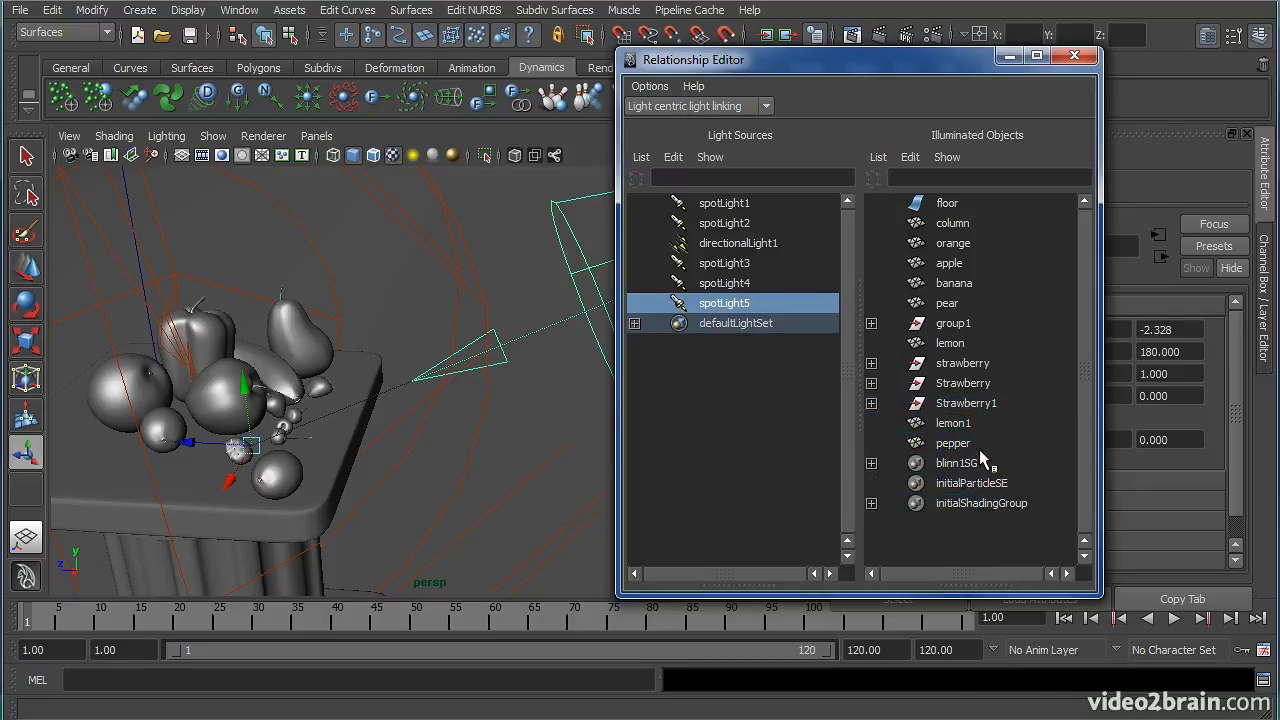
{"action": "left_click", "coordinate": [976, 403]}
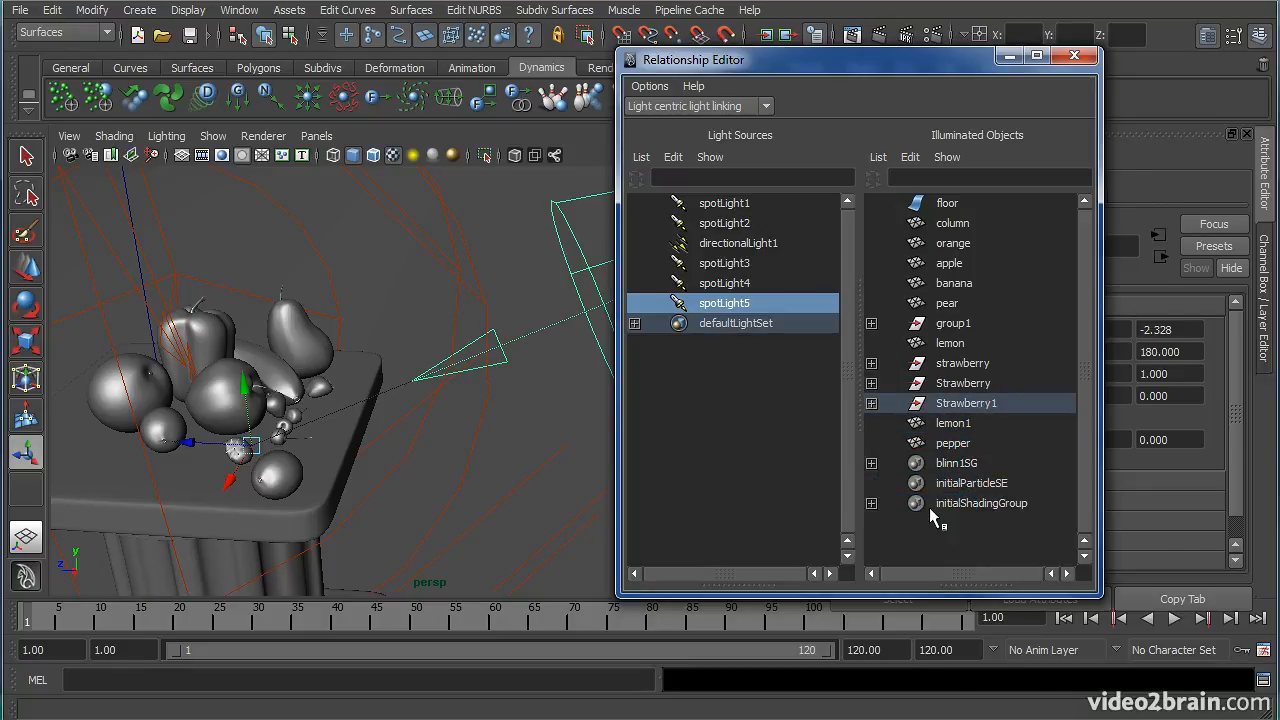
Step: Re-render the camera1 frame with the new light links and discard a stored image after comparing the renders
{"action": "left_click_drag", "start_coordinate": [560, 719], "coordinate": [931, 10]}
{"action": "left_click", "coordinate": [494, 41]}
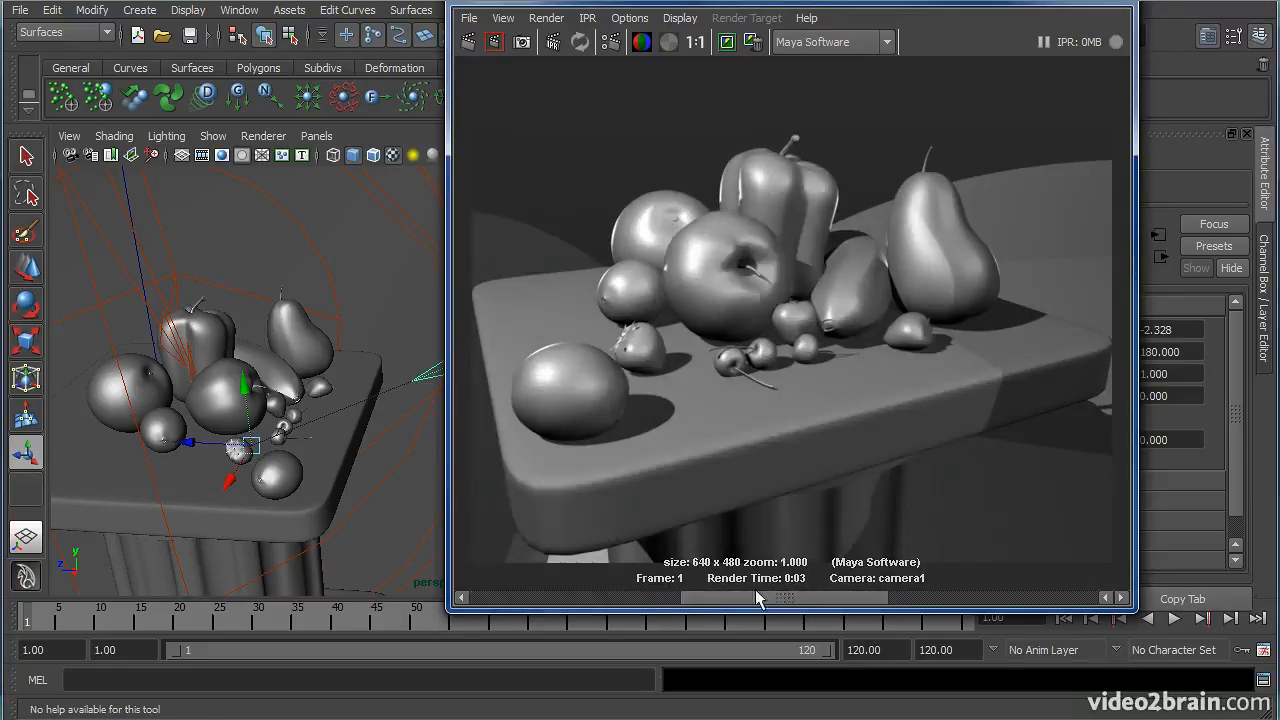
{"action": "left_click_drag", "start_coordinate": [633, 598], "coordinate": [843, 598]}
{"action": "left_click", "coordinate": [757, 45]}
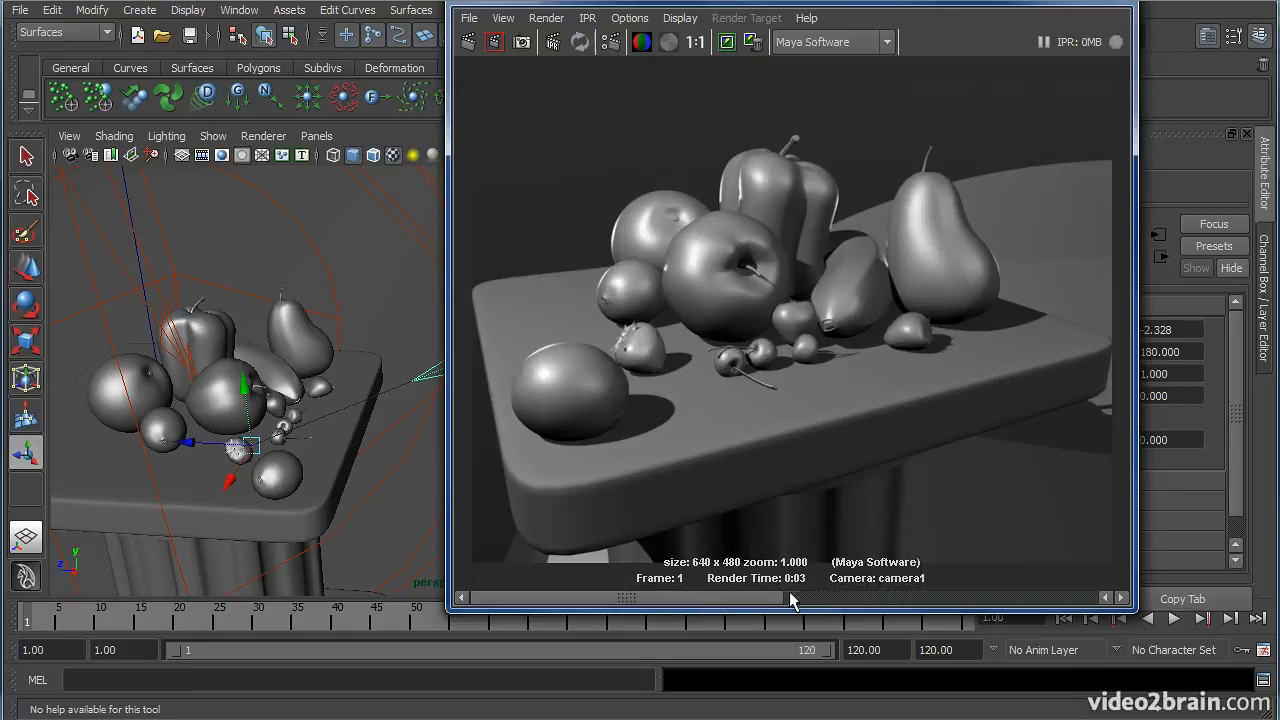
{"action": "left_click_drag", "start_coordinate": [932, 593], "coordinate": [965, 595]}
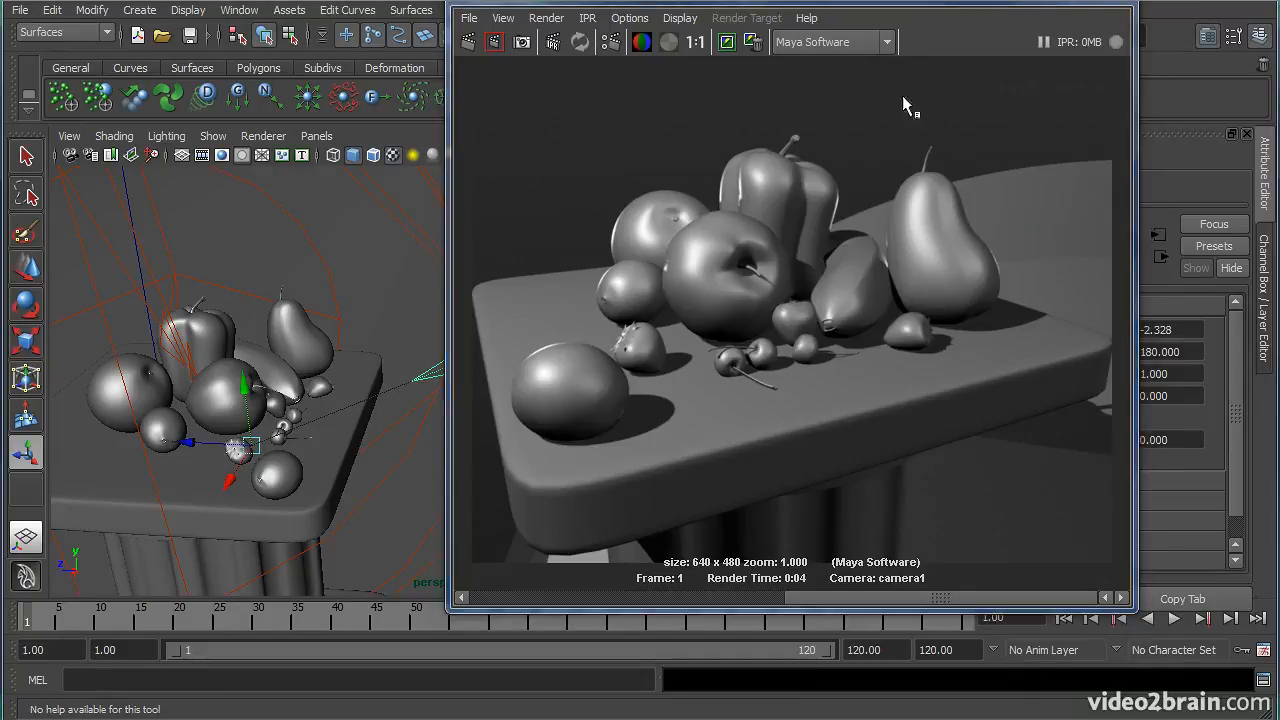
Step: Put the Render View aside and place the light linking editor beside the fruit in the viewport
{"action": "left_click_drag", "start_coordinate": [900, 8], "coordinate": [0, 84]}
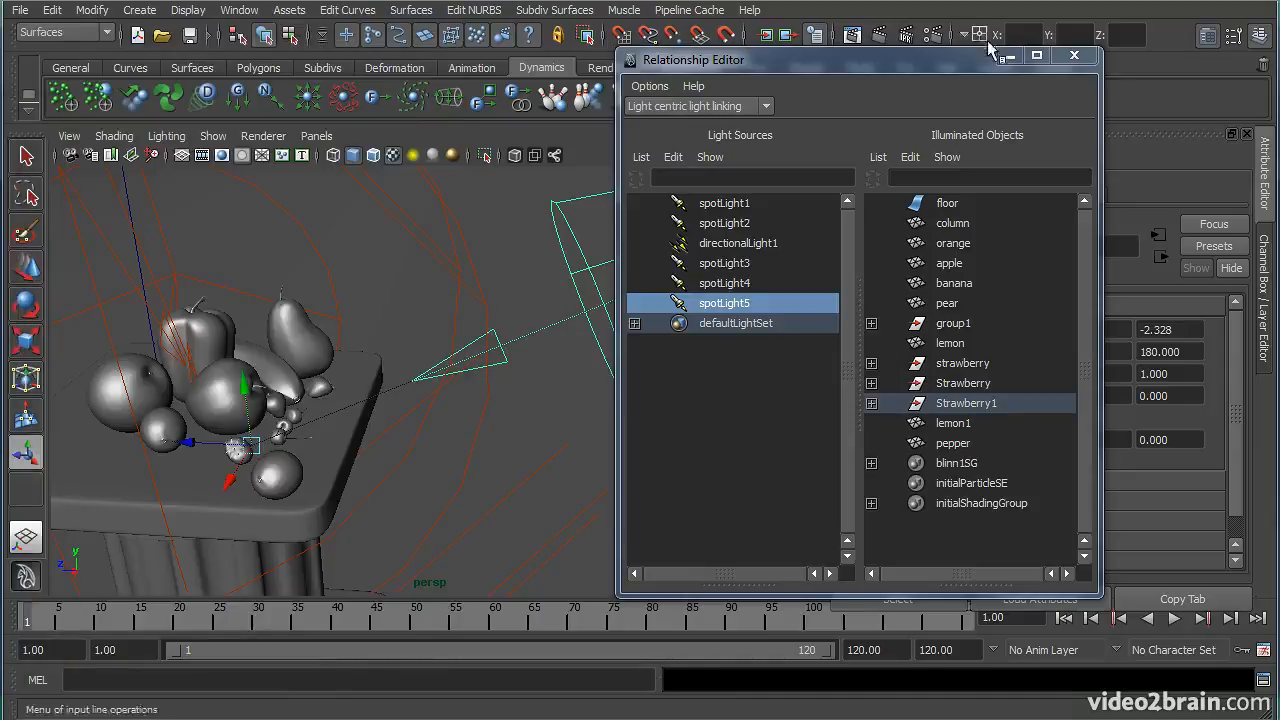
{"action": "left_click_drag", "start_coordinate": [945, 65], "coordinate": [893, 56]}
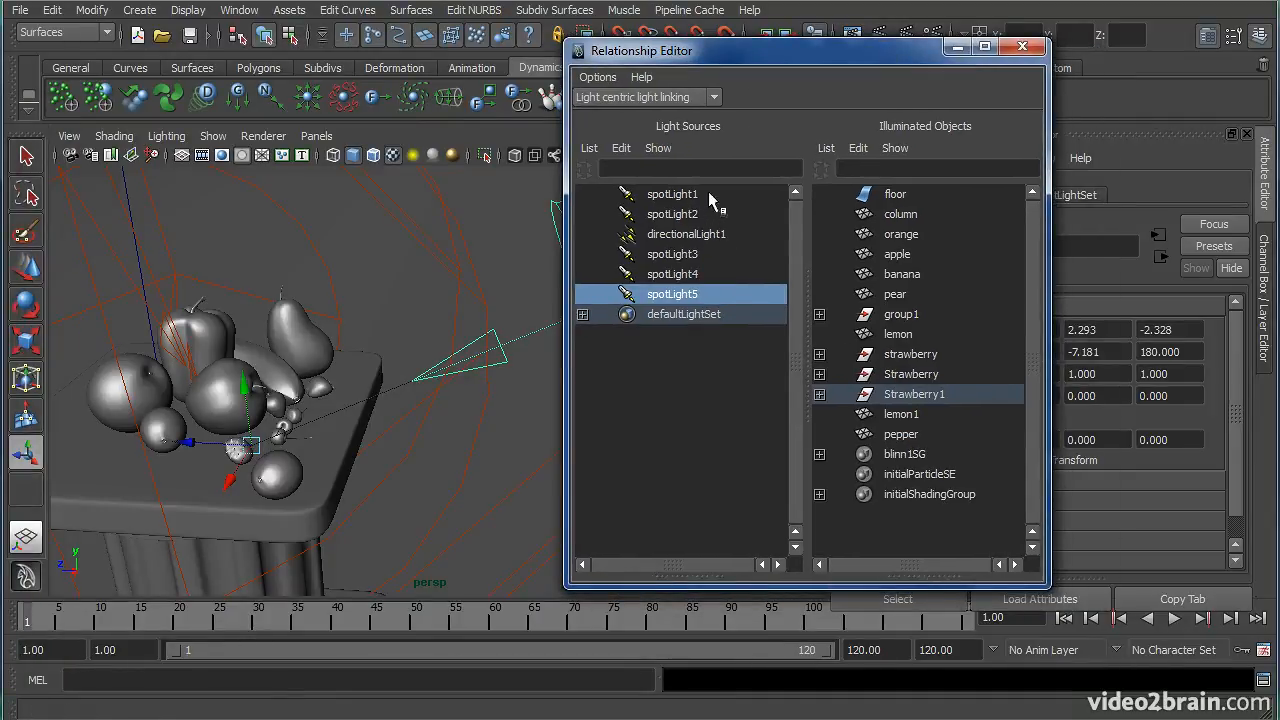